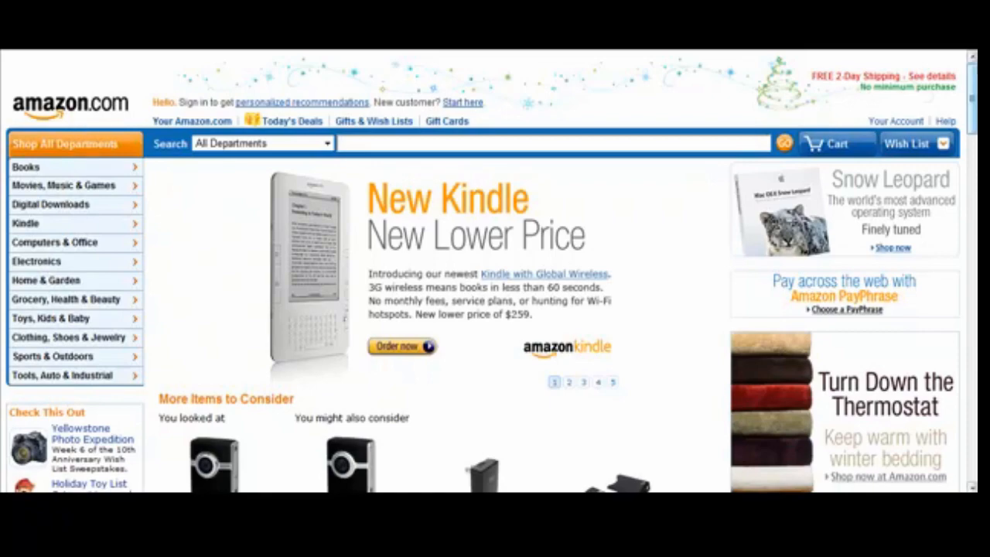
# - Open the Amazon Associates program from the Amazon home page footer and go to its free sign-up application
pyautogui.moveTo(973, 118); pyautogui.dragTo(972, 458)
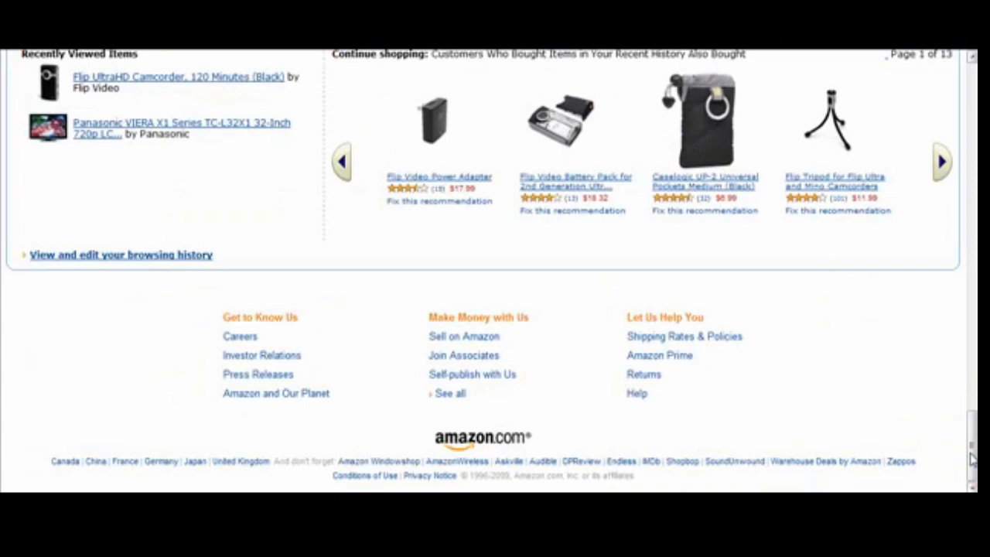
pyautogui.click(486, 360)
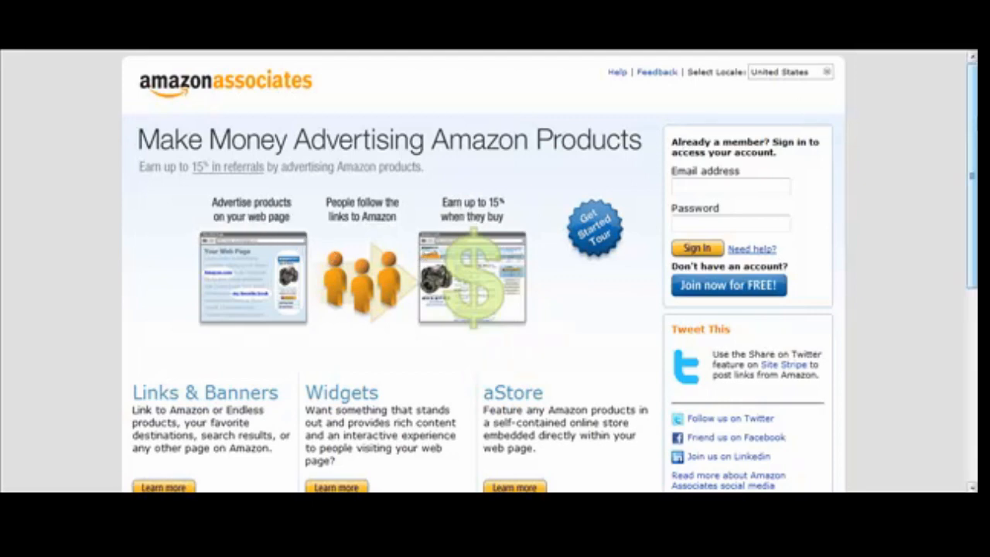
pyautogui.moveTo(972, 122)
pyautogui.mouseDown()
pyautogui.moveTo(976, 252)
pyautogui.moveTo(957, 126)
pyautogui.mouseUp()
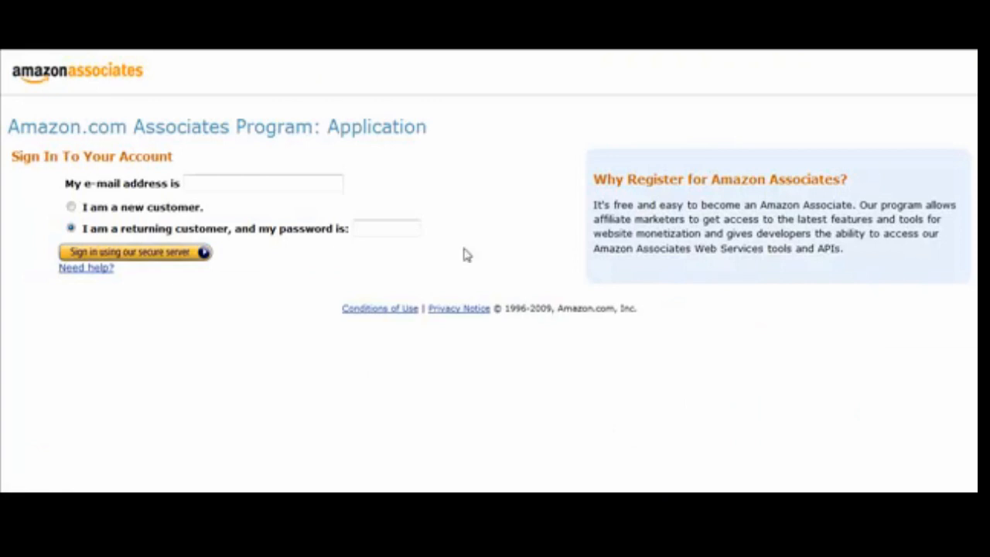
# - Review the Associates application's e-mail field and its new-customer and returning-customer sign-in options
pyautogui.click(291, 186)
pyautogui.click(71, 208)
pyautogui.click(72, 229)
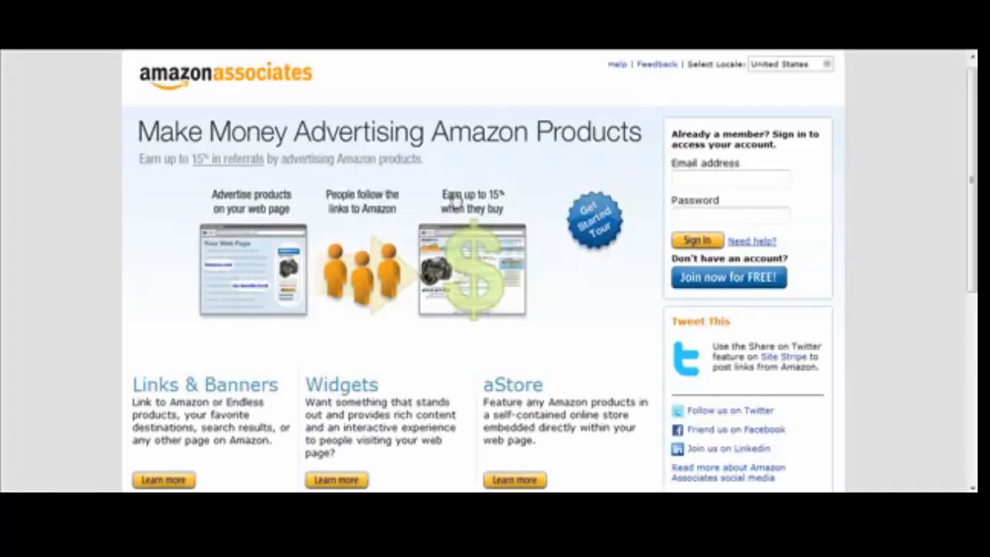
# - Sign in to the Associates account with the saved e-mail address and password, and dismiss the offer to remember the password
pyautogui.click(711, 180)
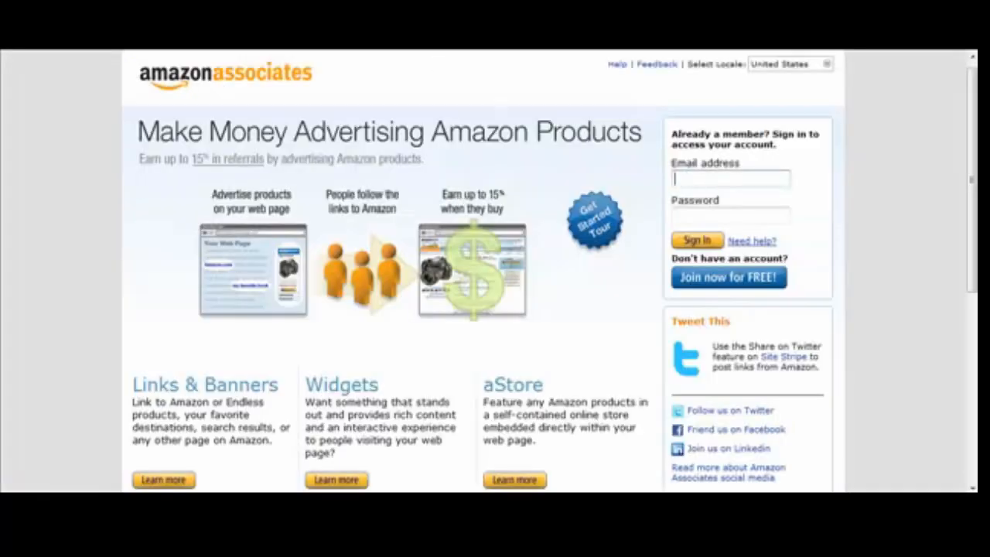
pyautogui.click(425, 45)
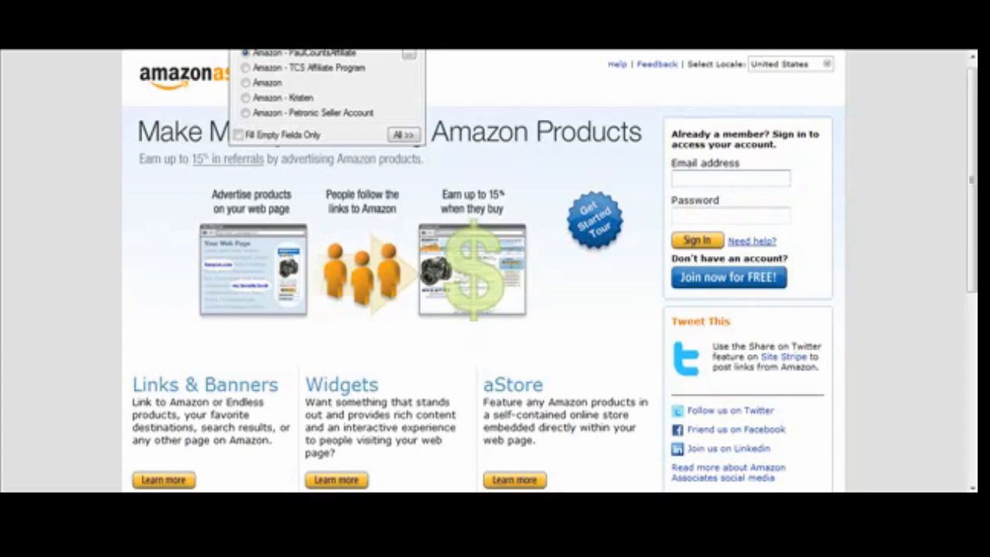
pyautogui.click(267, 45)
pyautogui.click(688, 243)
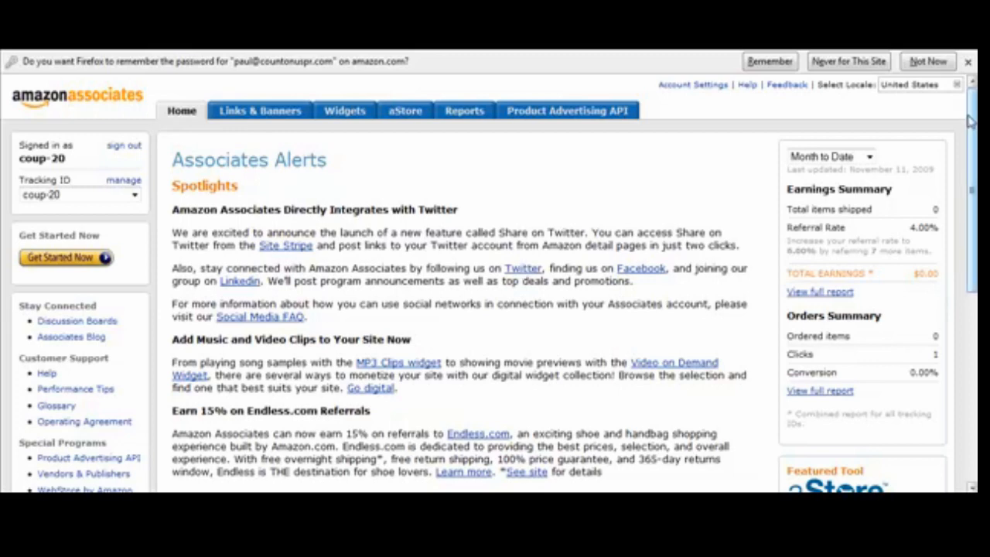
pyautogui.click(967, 61)
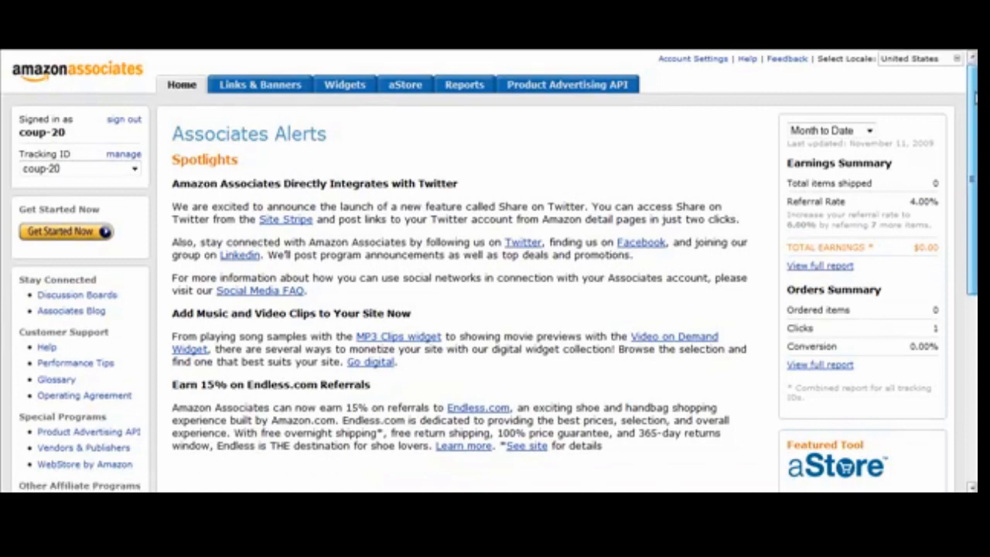
pyautogui.moveTo(975, 93)
pyautogui.mouseDown()
pyautogui.moveTo(971, 136)
pyautogui.moveTo(966, 92)
pyautogui.mouseUp()
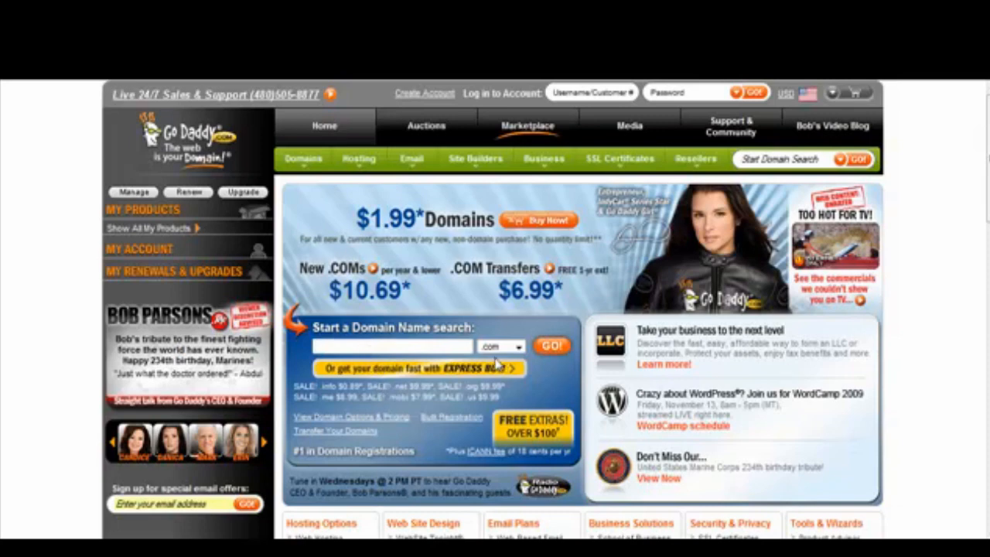
pyautogui.click(415, 346)
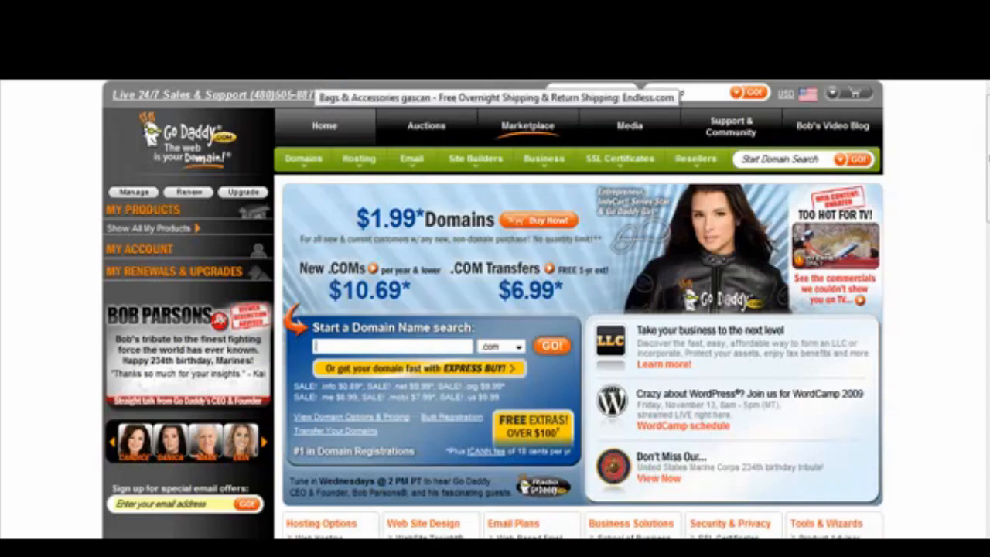
pyautogui.hotkey('ctrl', 'Tab')
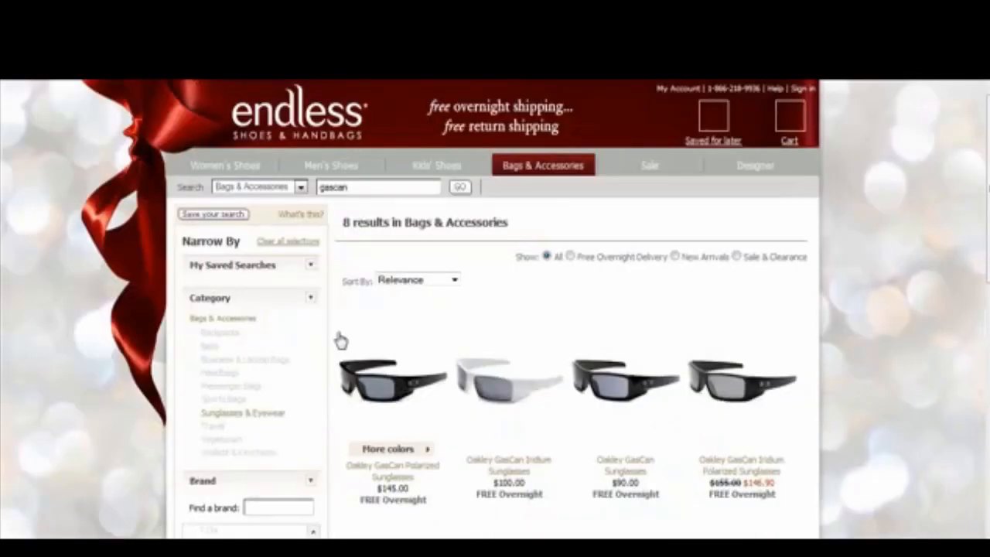
pyautogui.hotkey('ctrl', 'Tab')
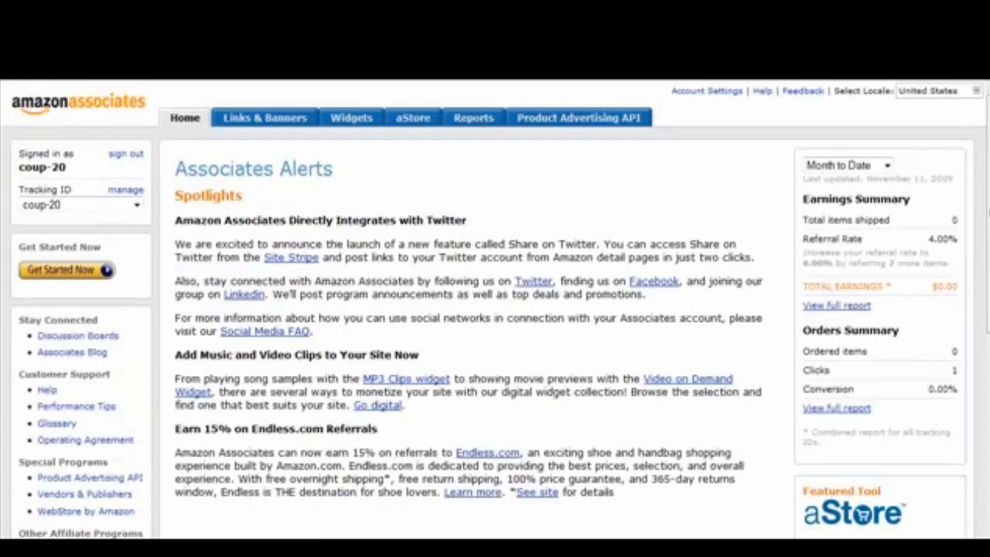
pyautogui.hotkey('ctrl', 'shift', 'Tab')
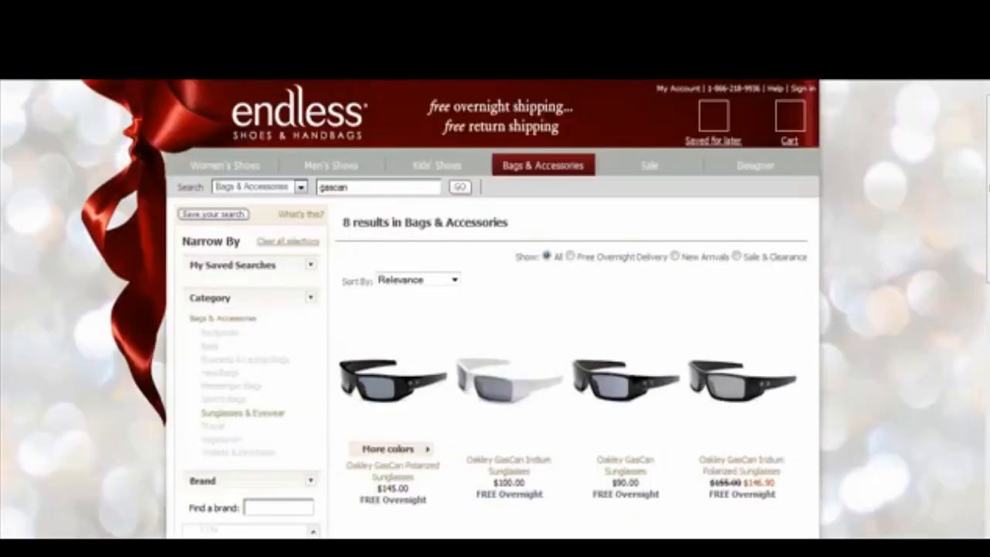
pyautogui.hotkey('ctrl', 't')
pyautogui.write('www.g')
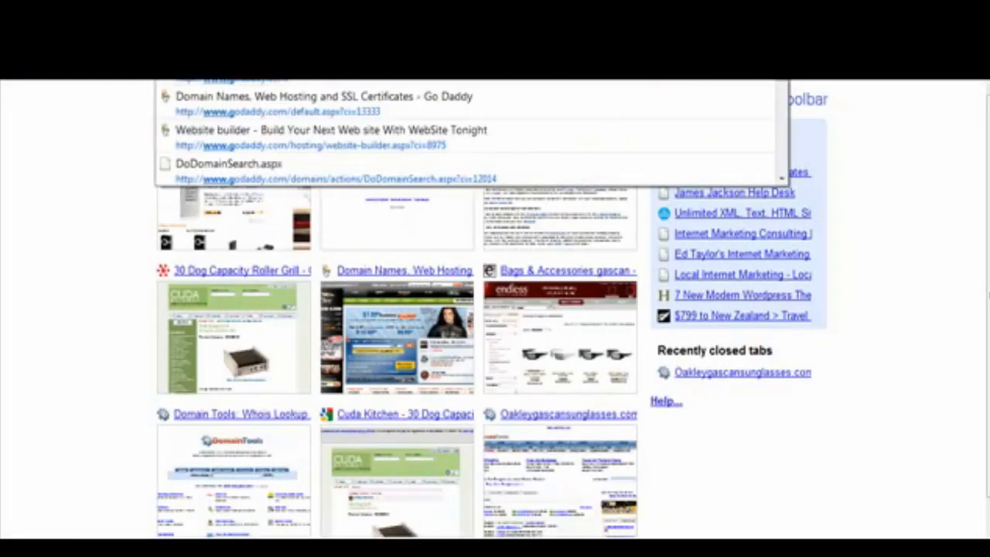
pyautogui.press('Escape')
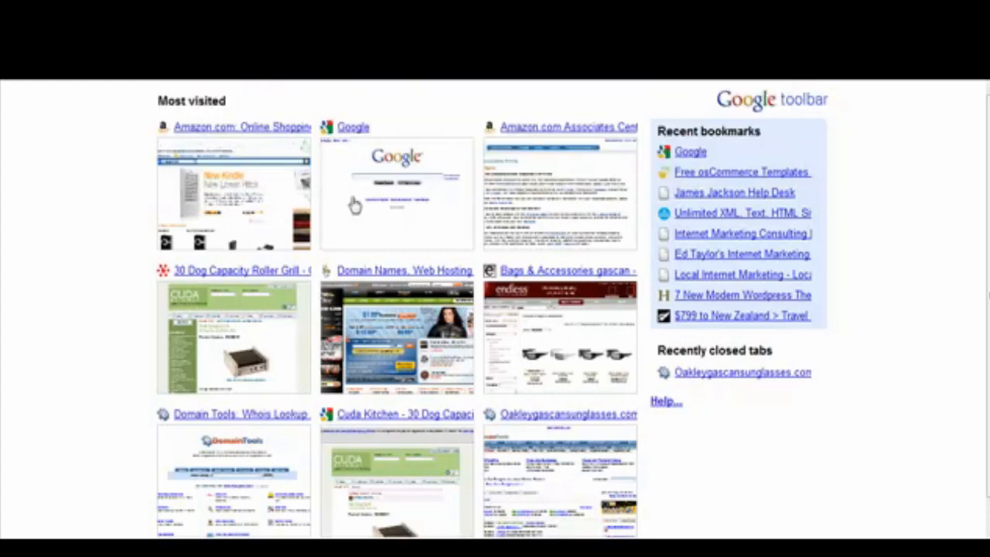
# - Open Amazon's bestsellers in Televisions and select the product name "Panasonic VIERA X1" in the first listing for copying
pyautogui.hotkey('ctrl', 'Tab')
pyautogui.moveTo(66, 287)
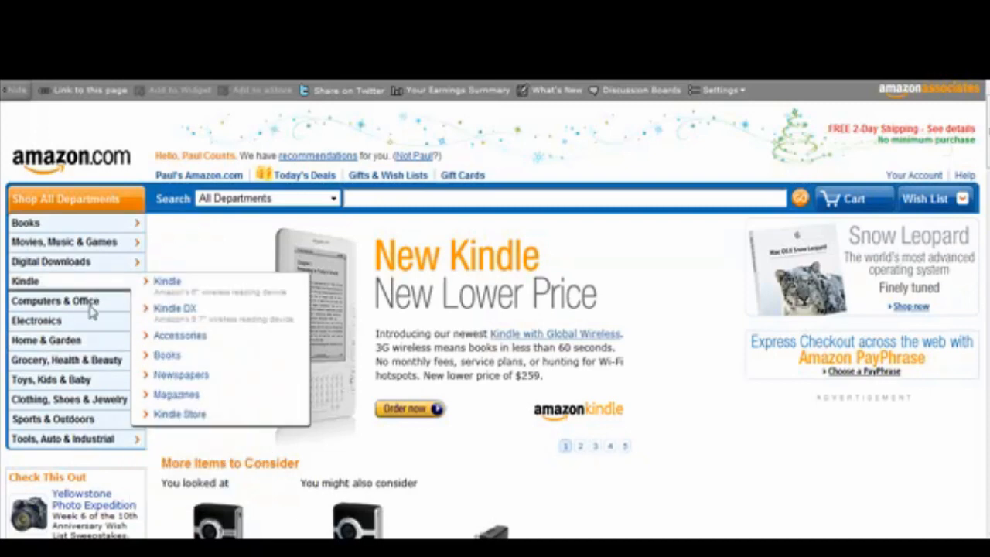
pyautogui.moveTo(102, 321)
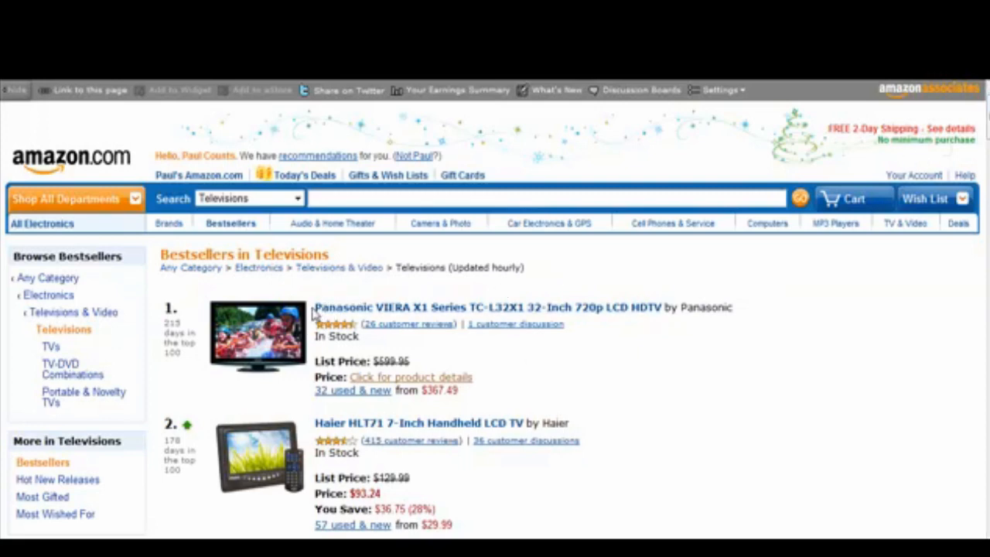
pyautogui.moveTo(315, 307); pyautogui.dragTo(433, 317)
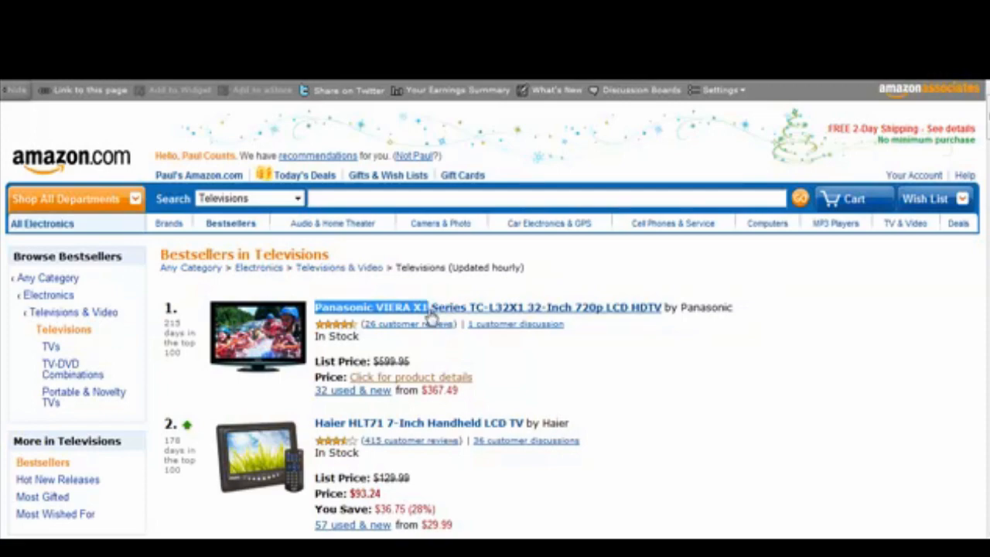
# - Switch to GoDaddy and check the availability of the .com domain "PanasonicVIERAX1", written without spaces
pyautogui.click(529, 68)
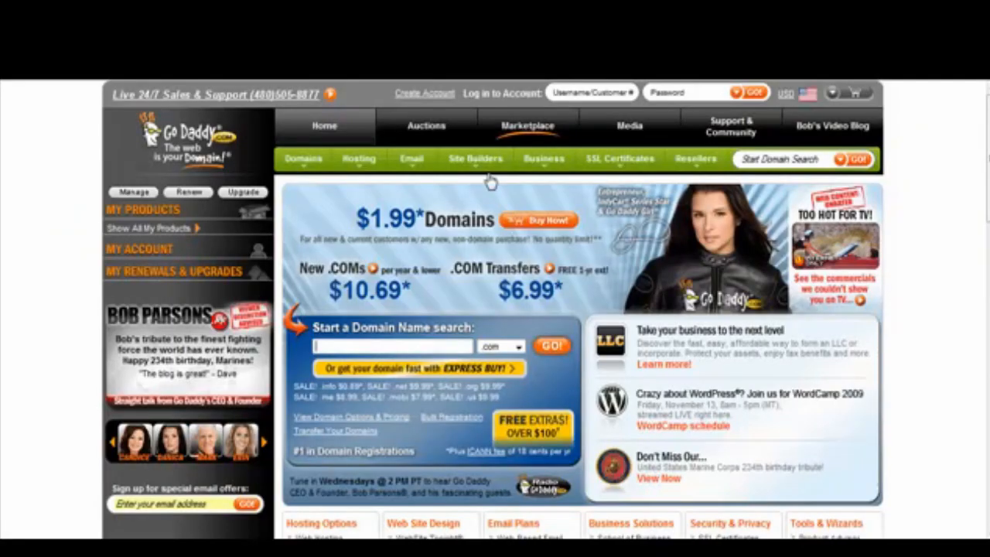
pyautogui.click(433, 346)
pyautogui.write('Panasonic VIERA    Panasonic VIERA X1')
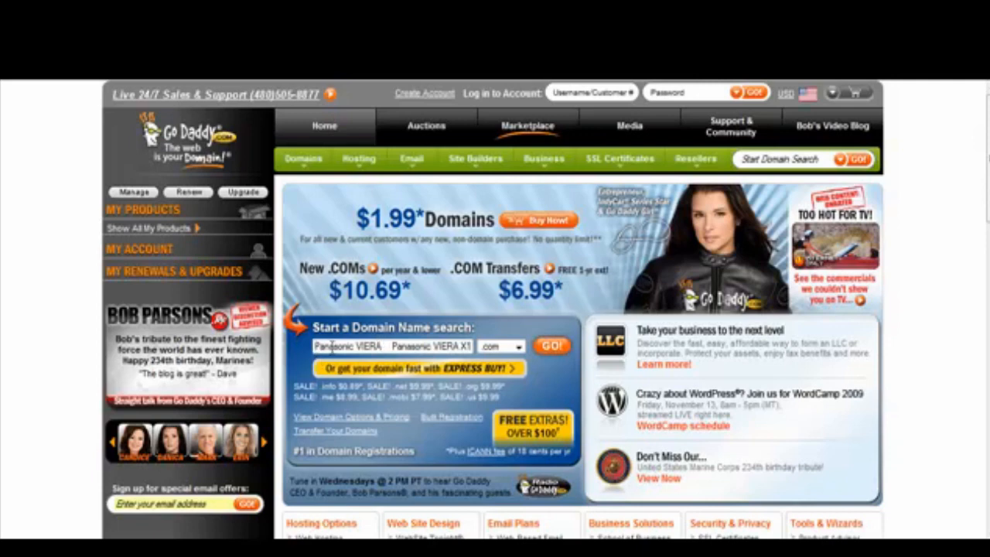
pyautogui.click(356, 346)
pyautogui.press('BackSpace')
pyautogui.moveTo(379, 346); pyautogui.dragTo(461, 346)
pyautogui.press('BackSpace')
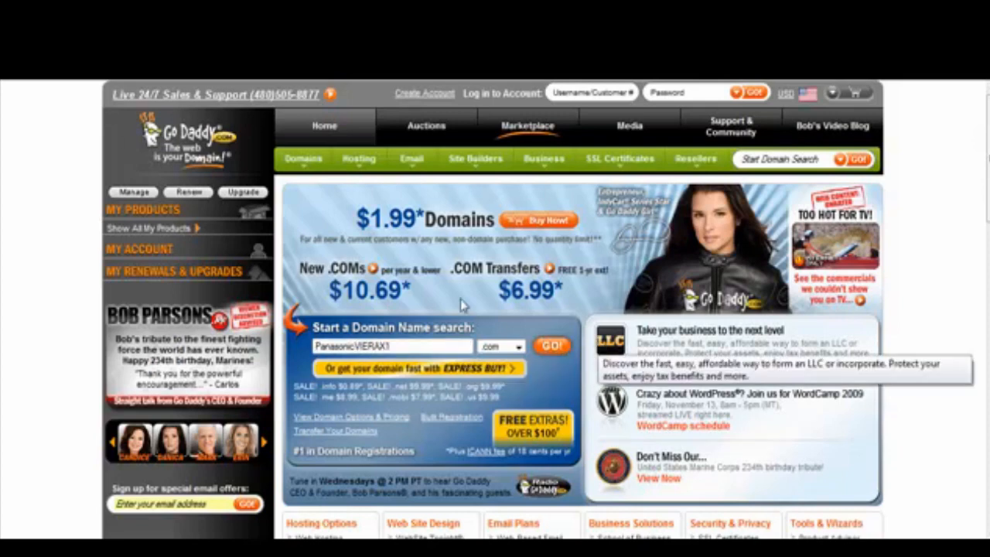
pyautogui.click(570, 345)
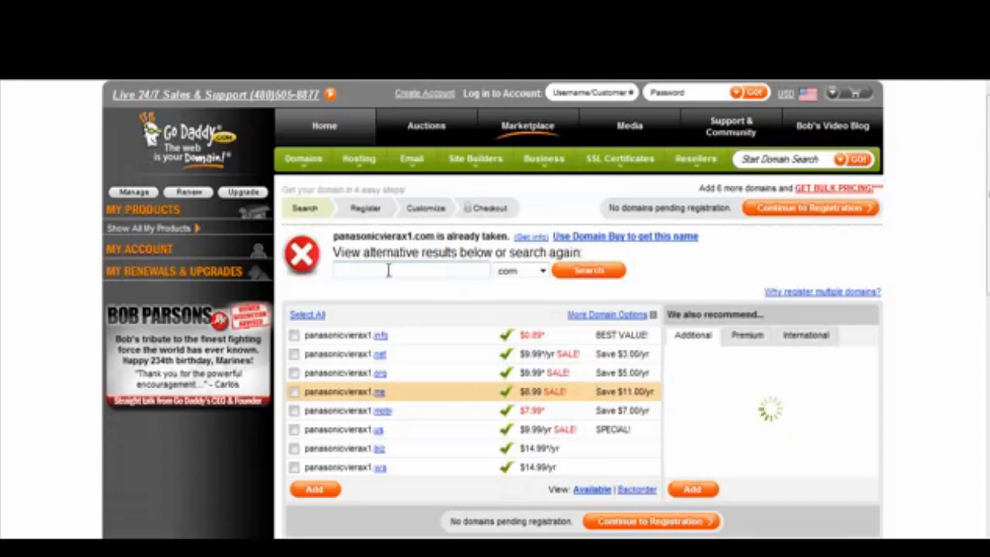
pyautogui.moveTo(334, 235); pyautogui.dragTo(414, 234)
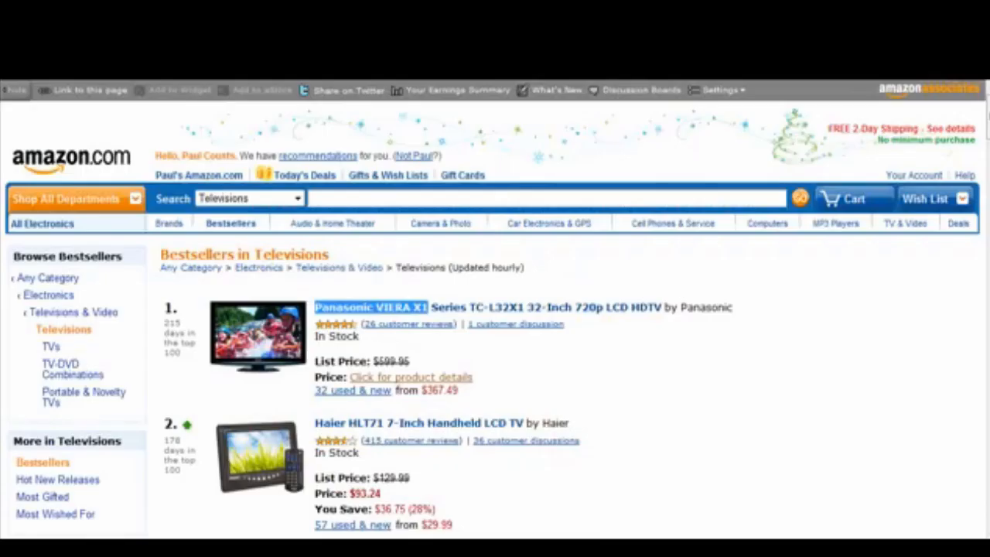
# - Back in Amazon's television bestsellers, select the product name "Samsung PN50B650" in the fifth listing for copying
pyautogui.click(524, 357)
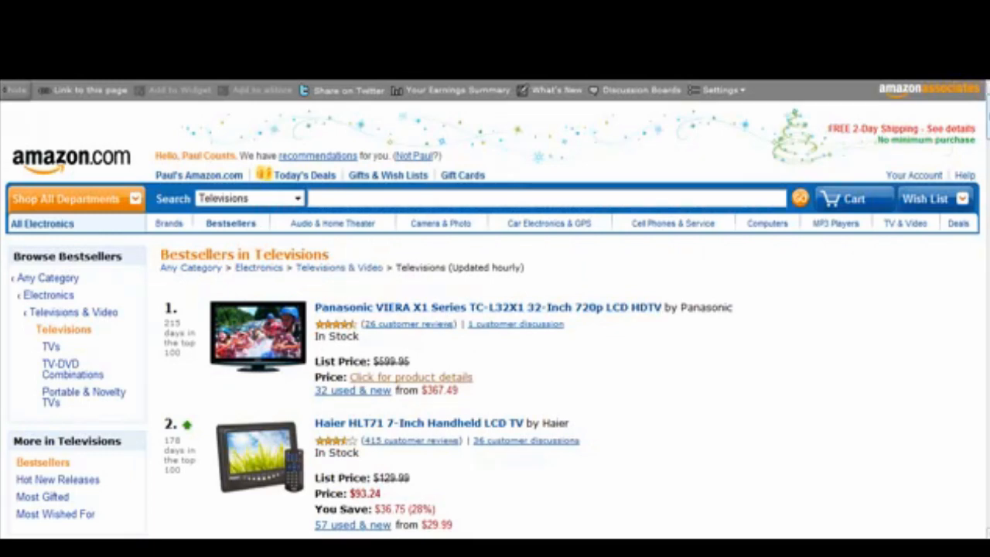
pyautogui.scroll(-8, 779, 241)
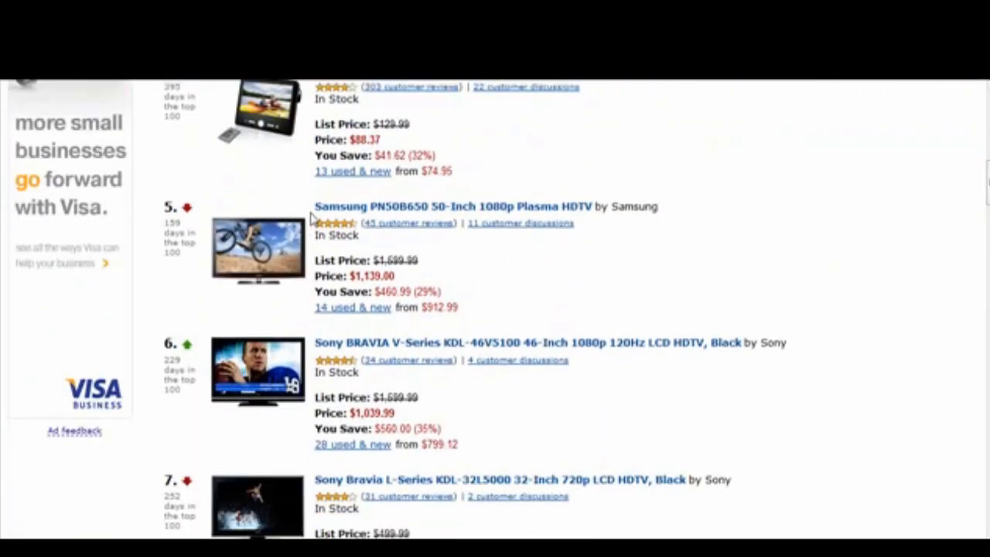
pyautogui.moveTo(315, 219); pyautogui.dragTo(430, 221)
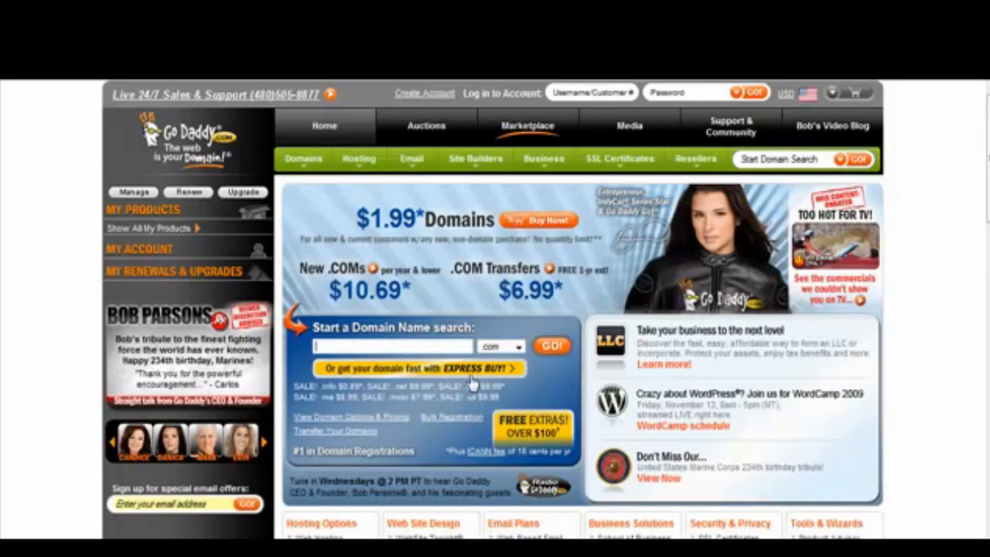
# - Check on GoDaddy whether the .com domain "SamsungPN50B650", written without a space, is available
pyautogui.write('Samsung PN50B650 Samsung PN50B650')
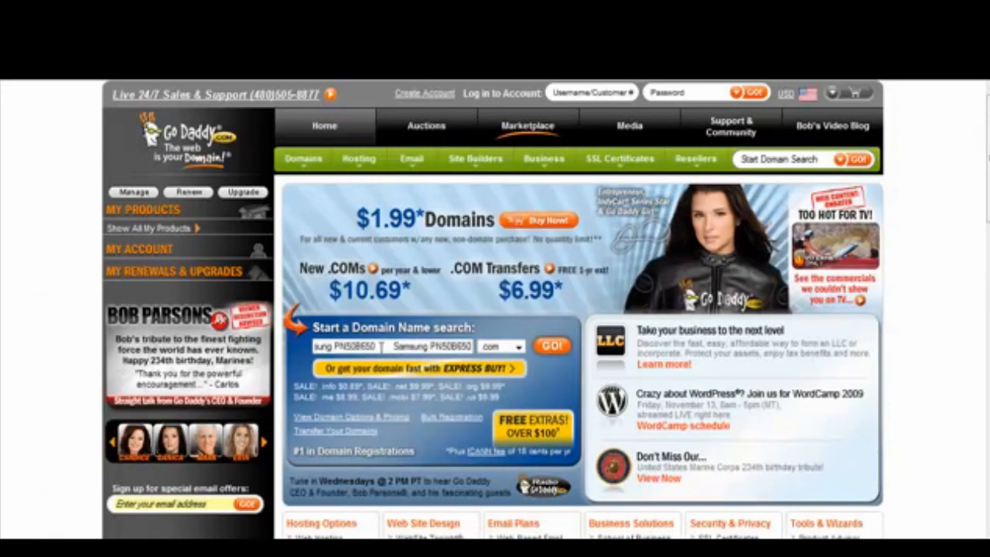
pyautogui.moveTo(395, 346); pyautogui.dragTo(255, 333)
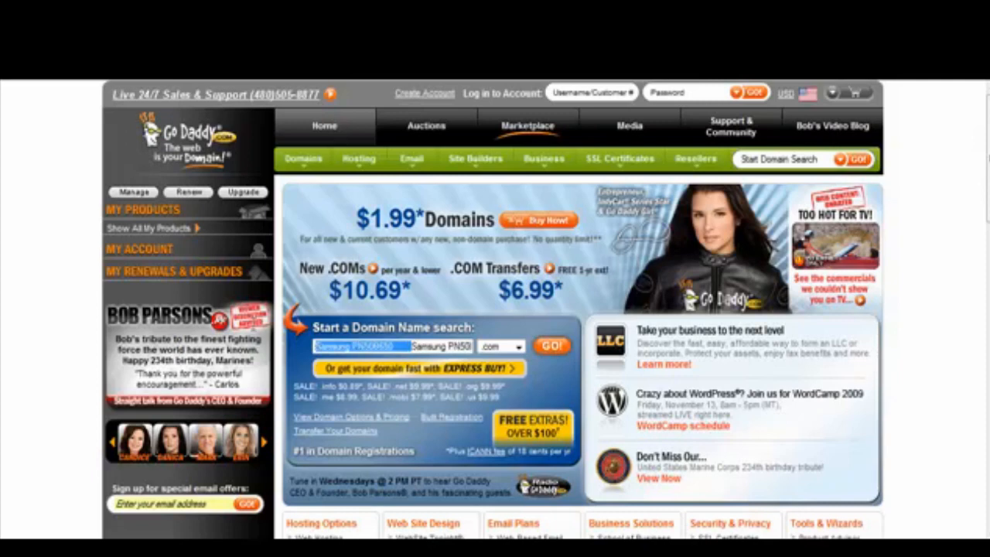
pyautogui.press('BackSpace')
pyautogui.click(352, 346)
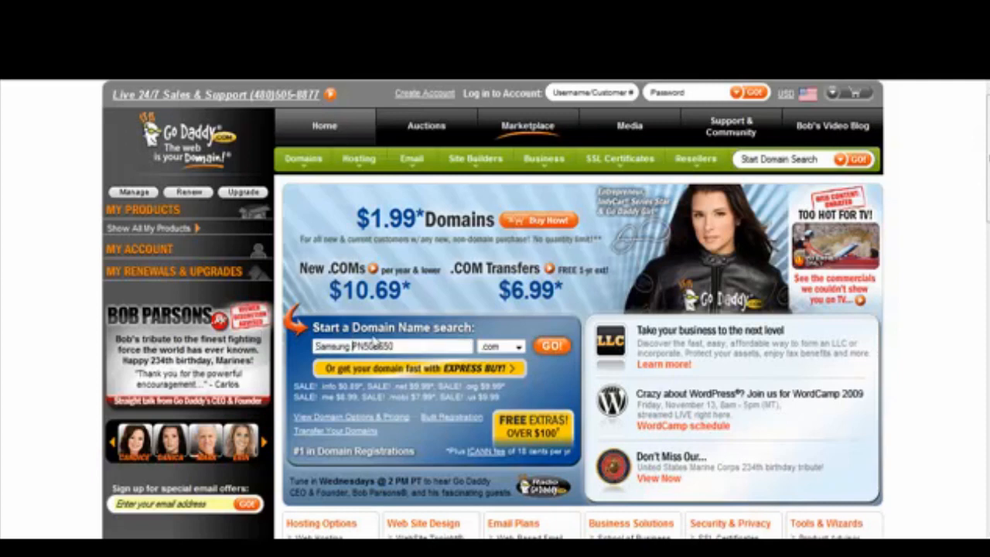
pyautogui.press('BackSpace')
pyautogui.click(552, 348)
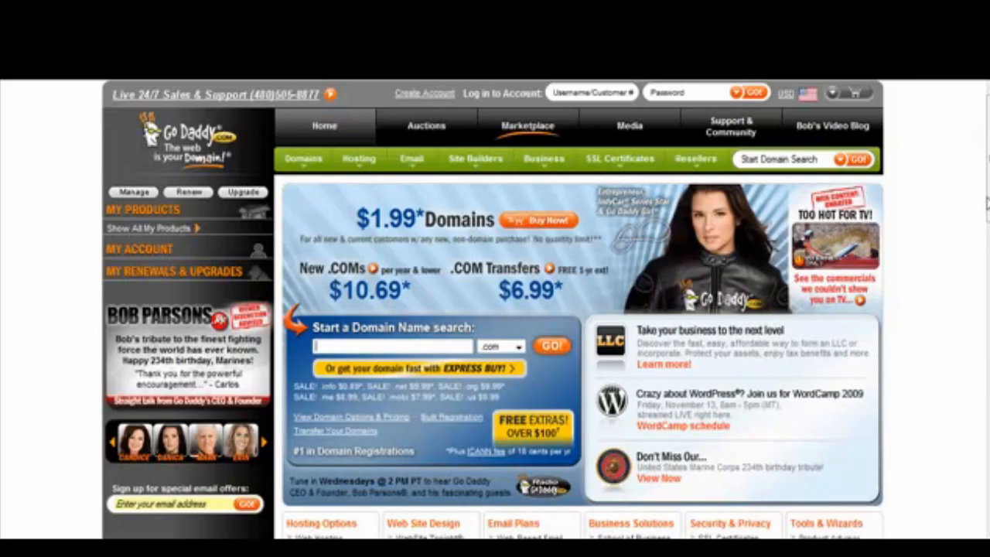
pyautogui.scroll(-10, 495, 309)
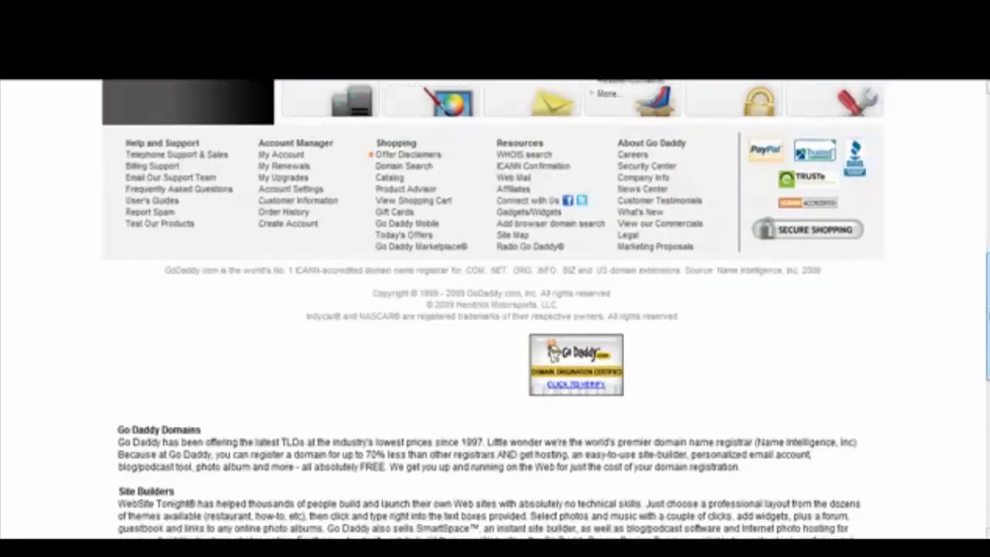
pyautogui.scroll(-8, 495, 309)
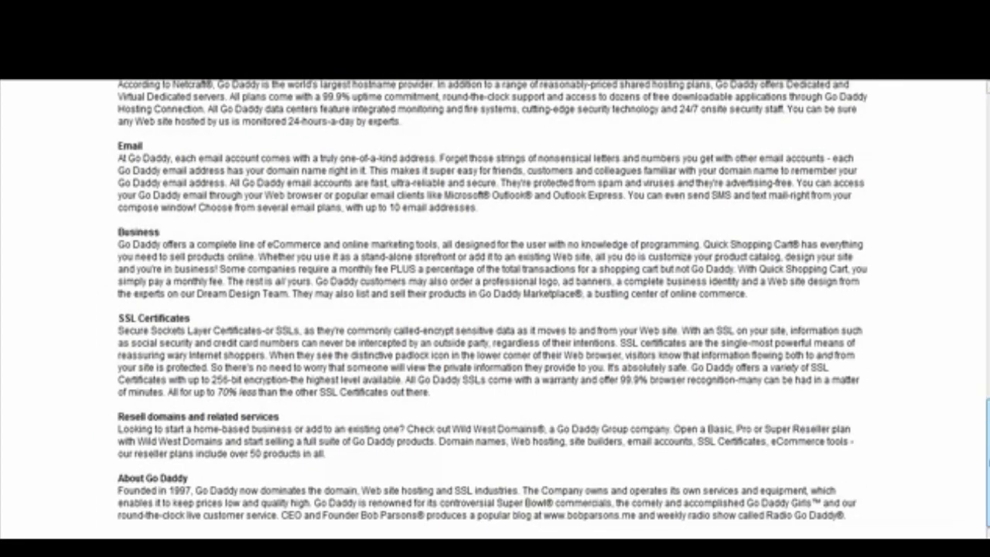
pyautogui.moveTo(988, 462); pyautogui.dragTo(987, 159)
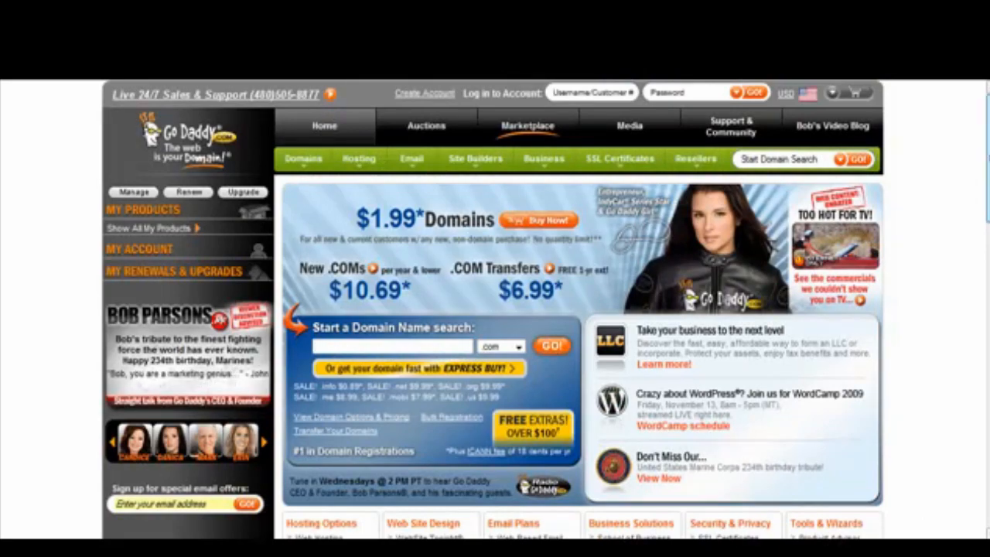
pyautogui.moveTo(988, 158); pyautogui.dragTo(987, 158)
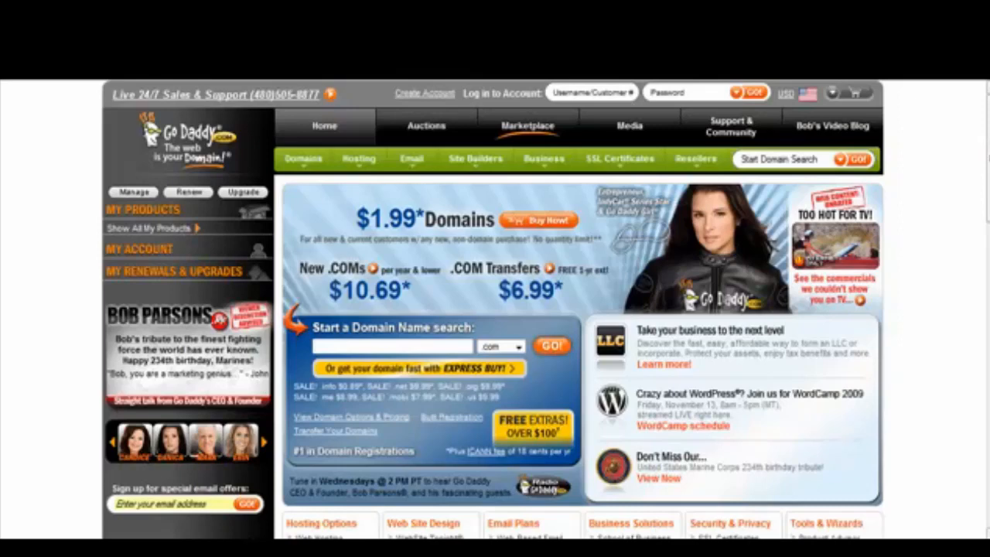
pyautogui.moveTo(988, 129); pyautogui.dragTo(987, 155)
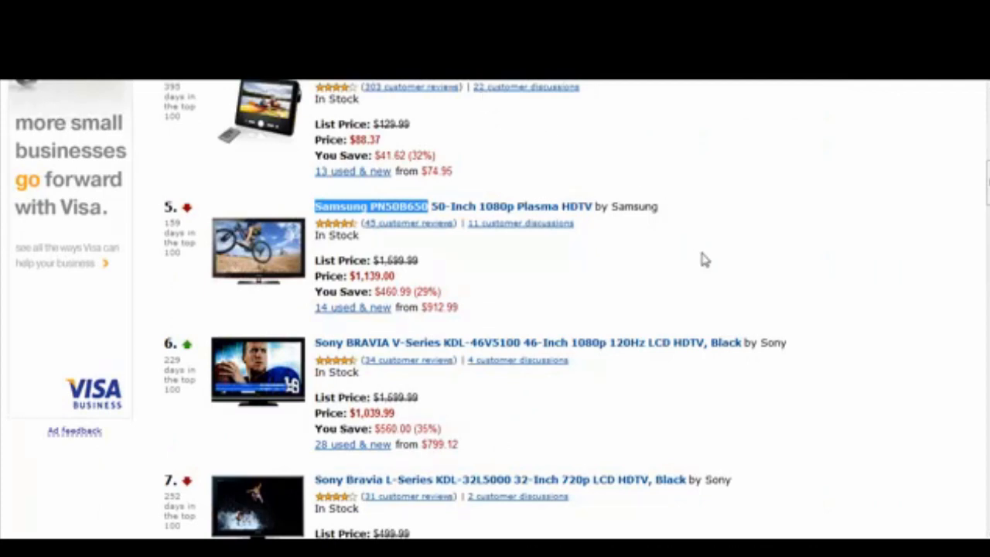
# - Copy the product name "Sony BRAVIA V-Series" from Amazon's sixth television listing and enter it as the domain name to search on GoDaddy
pyautogui.click(673, 245)
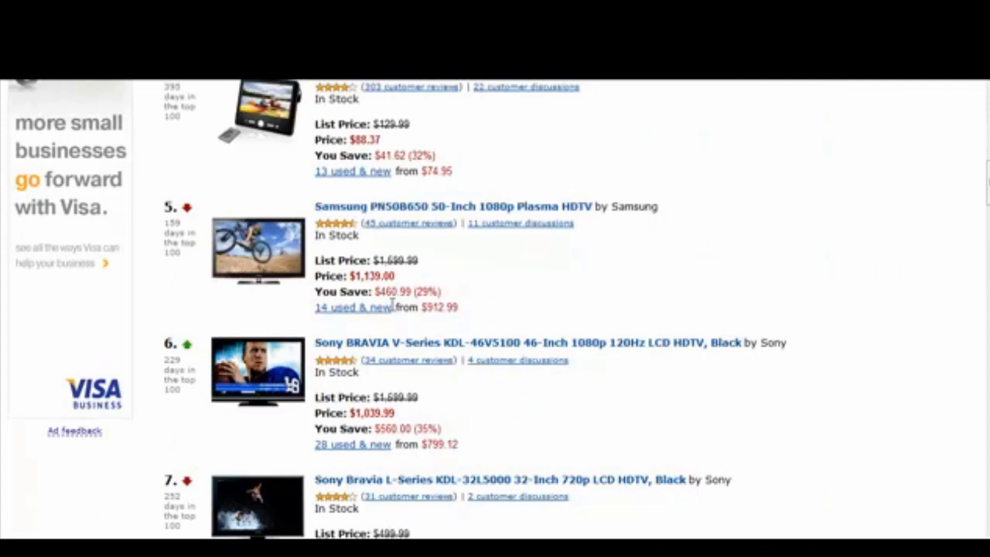
pyautogui.moveTo(313, 352); pyautogui.dragTo(443, 353)
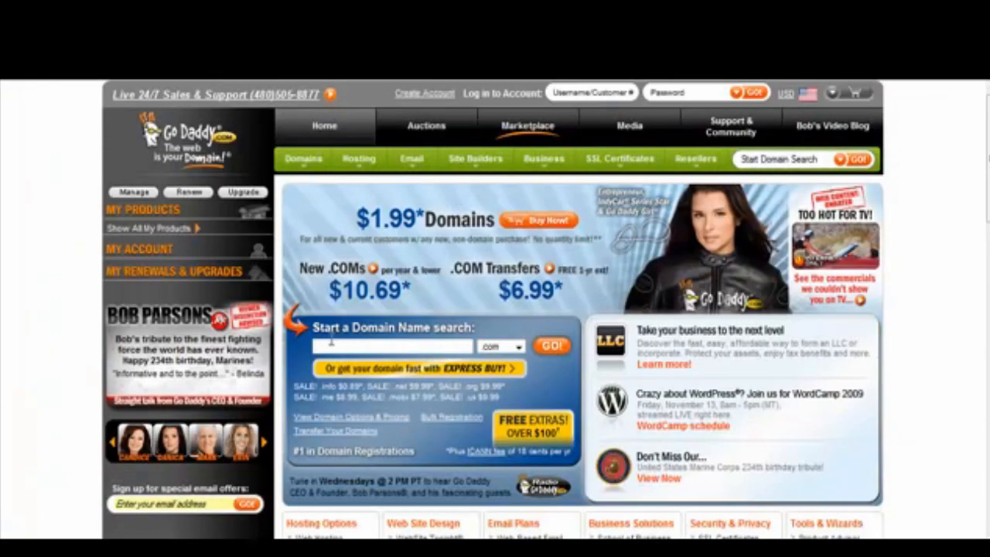
pyautogui.write('Sony BRAVIA        Sony BRAVIA V-Series')
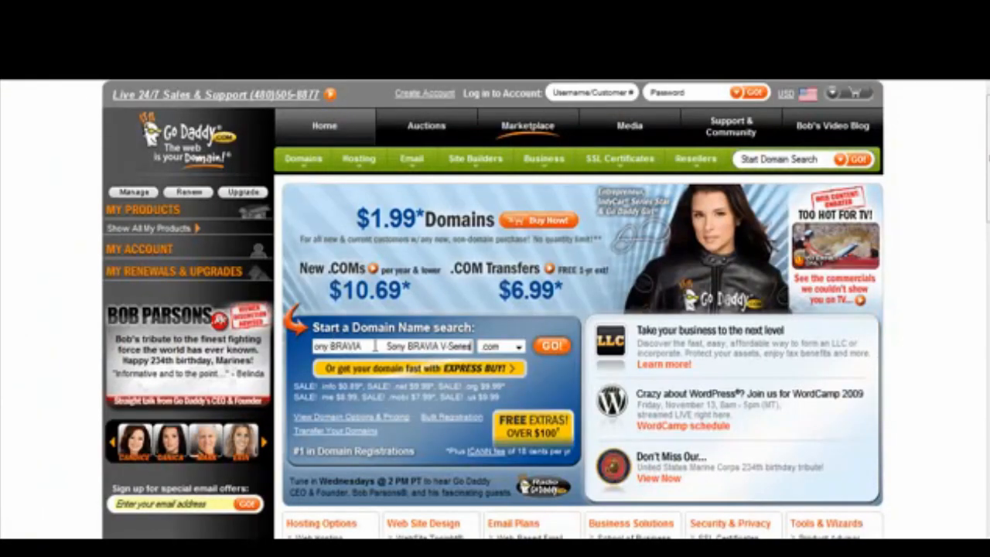
pyautogui.hotkey('shift', 'Home')
pyautogui.press('BackSpace')
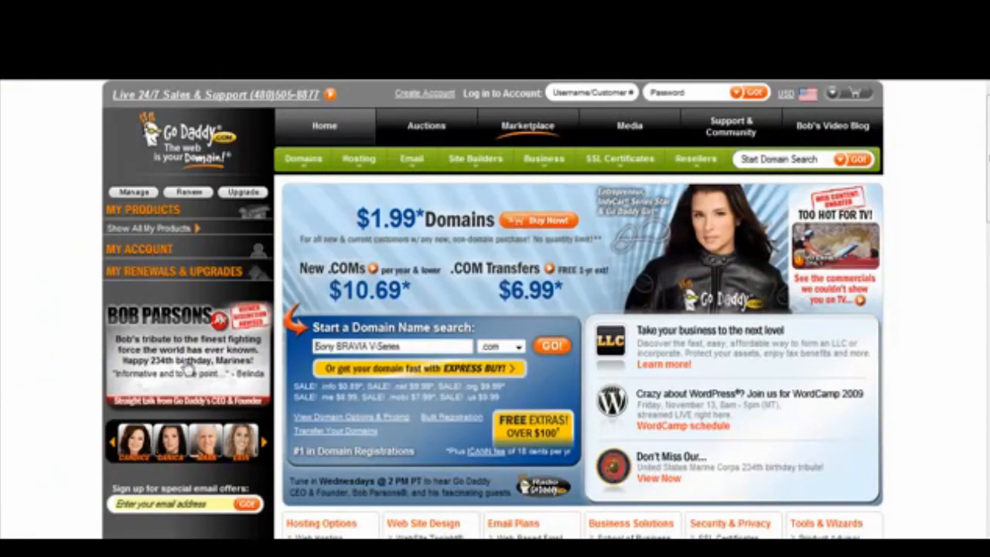
# - Remove the spaces, append "television" and check whether the .com domain "SonyBRAVIAV-Seriestelevision" is available
pyautogui.click(336, 345)
pyautogui.press('BackSpace')
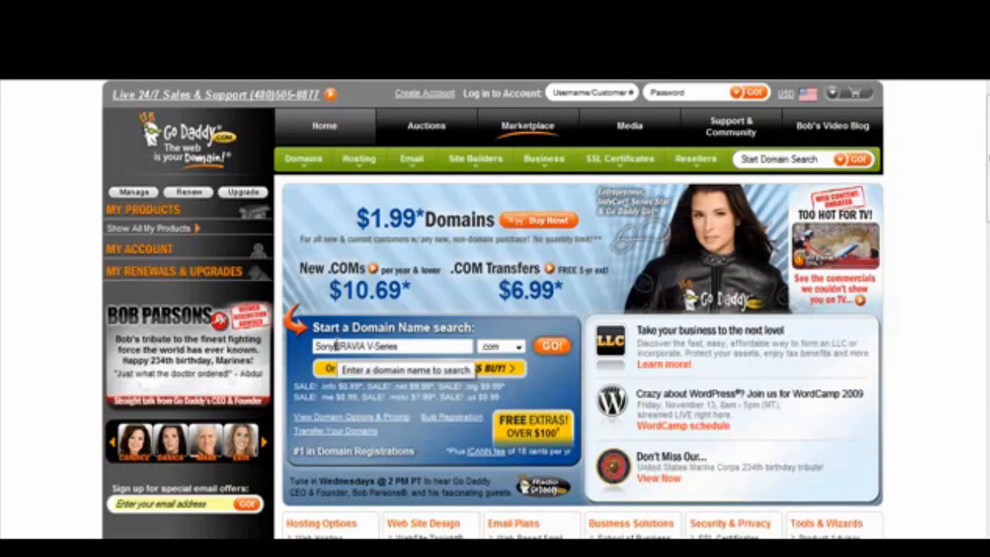
pyautogui.click(372, 346)
pyautogui.press('BackSpace')
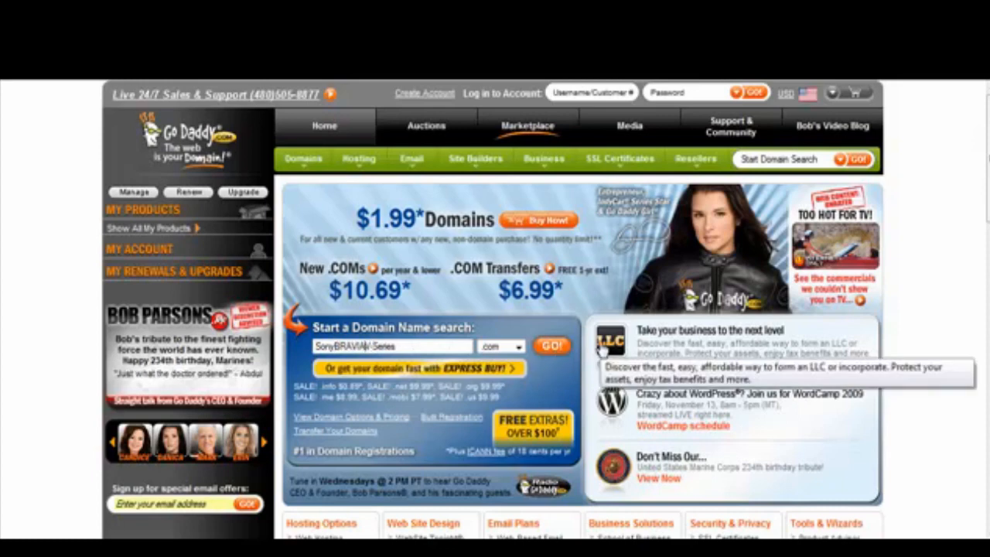
pyautogui.click(438, 346)
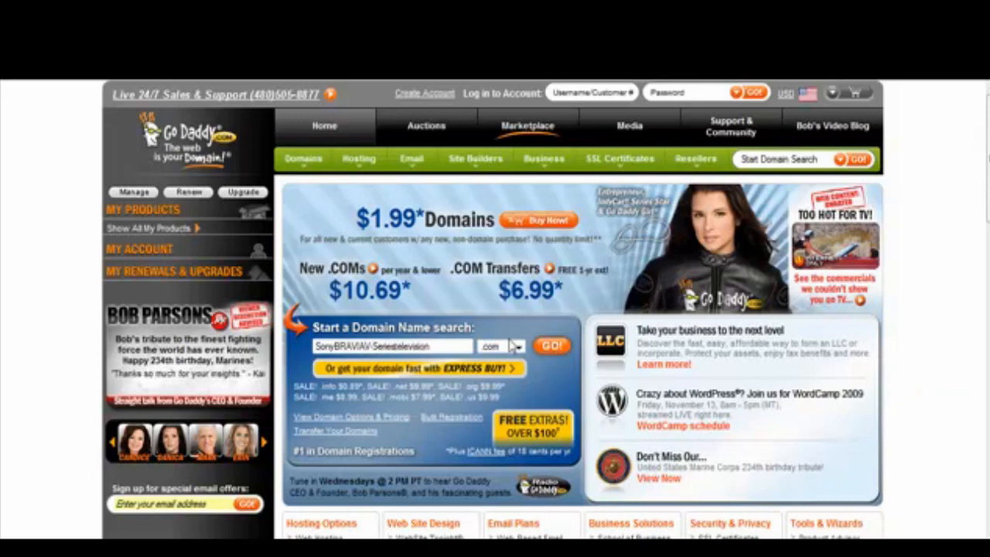
pyautogui.press('Return')
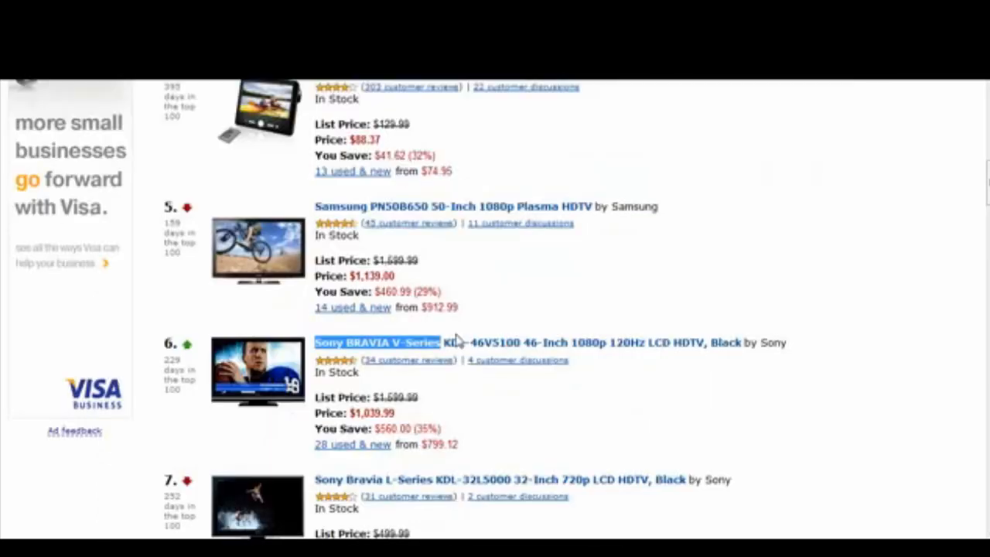
# - Examine the full domain name sonybraviav-seriestelevision.com in GoDaddy's availability result, highlighting it for reading
pyautogui.click(521, 314)
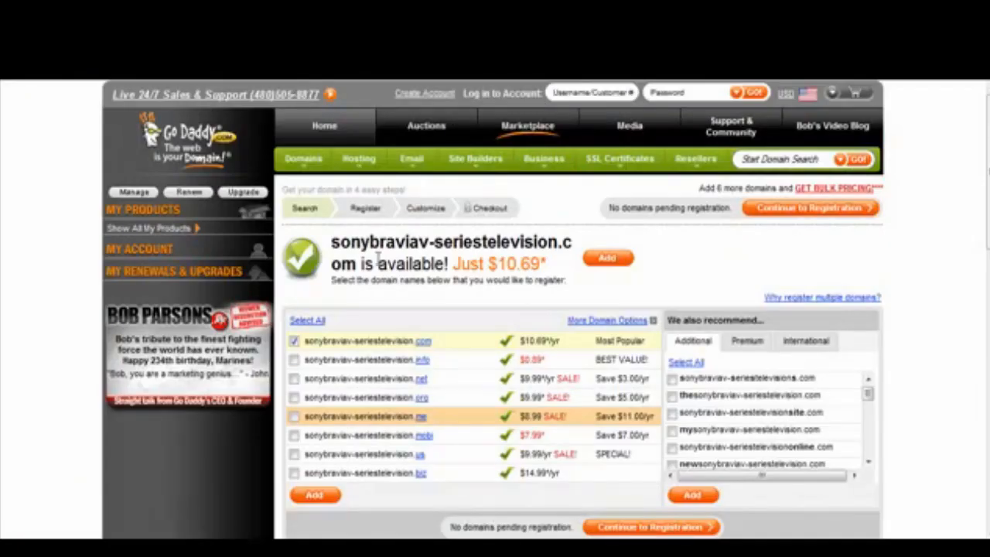
pyautogui.moveTo(333, 242); pyautogui.dragTo(354, 265)
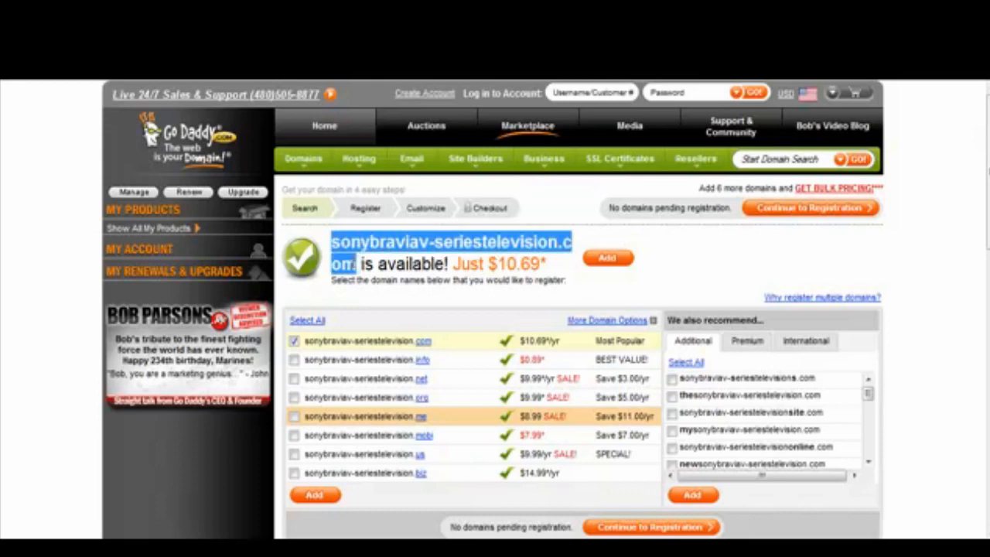
pyautogui.click(336, 247)
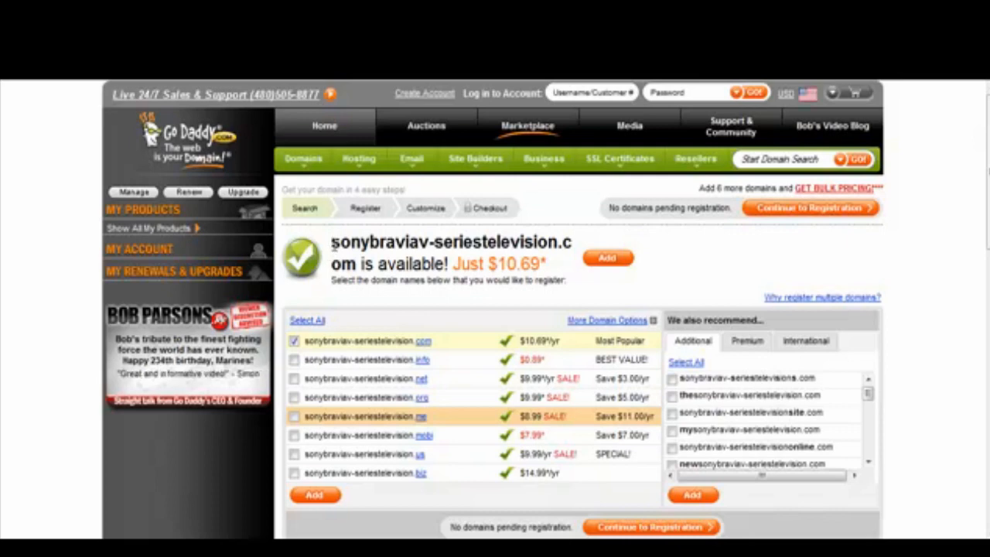
pyautogui.moveTo(332, 242); pyautogui.dragTo(354, 264)
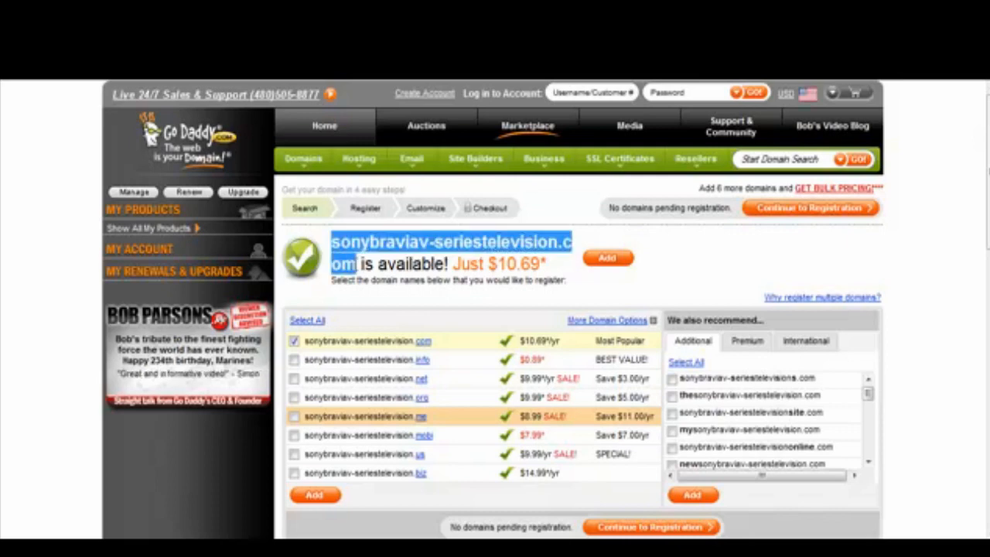
pyautogui.click(358, 265)
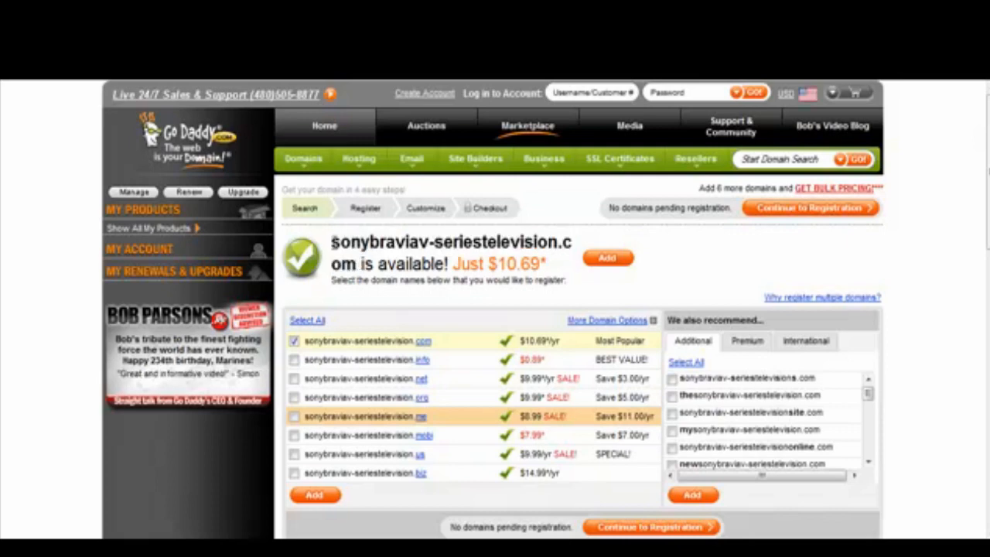
pyautogui.moveTo(333, 242)
pyautogui.mouseDown()
pyautogui.moveTo(357, 265)
pyautogui.moveTo(340, 232)
pyautogui.mouseUp()
pyautogui.click(358, 264)
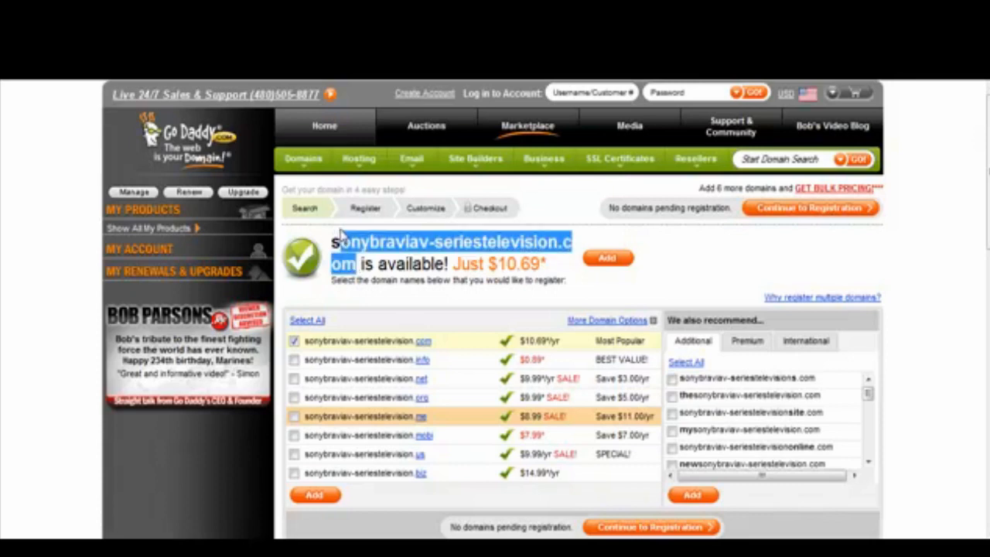
pyautogui.click(335, 243)
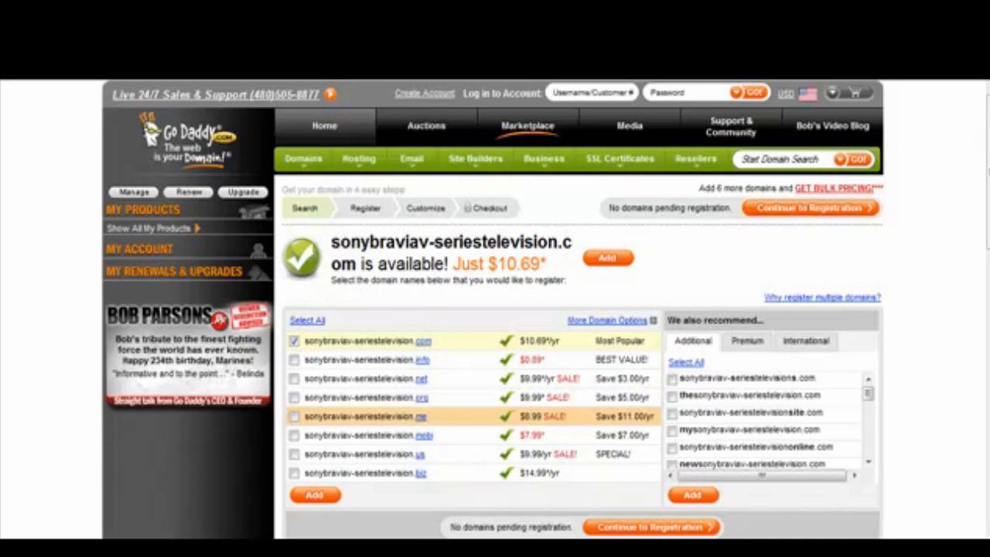
# - Look over Amazon's television bestsellers again, then check on GoDaddy whether the .com domain "lcdhdtv" is available
pyautogui.click(303, 162)
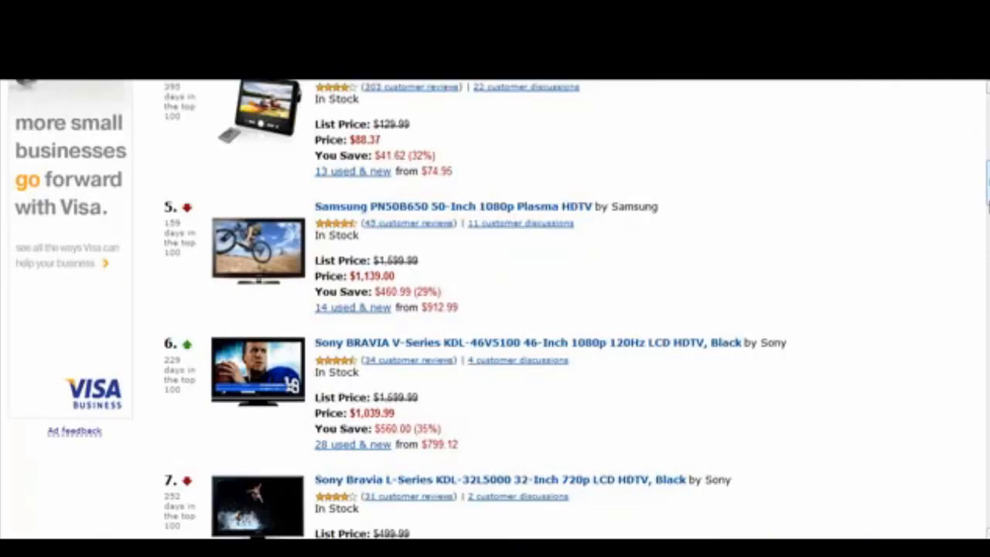
pyautogui.scroll(2, 495, 310)
pyautogui.moveTo(984, 178); pyautogui.dragTo(983, 141)
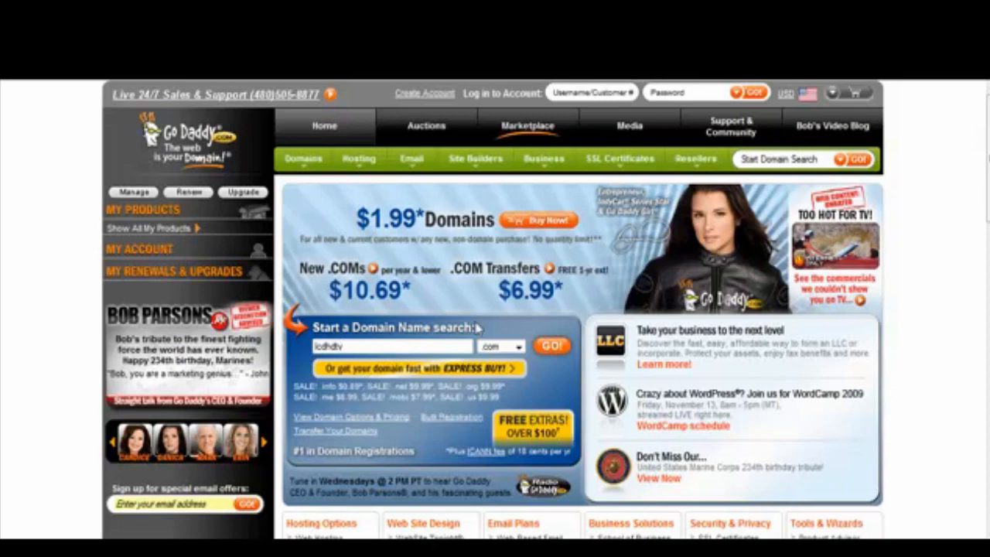
pyautogui.click(551, 348)
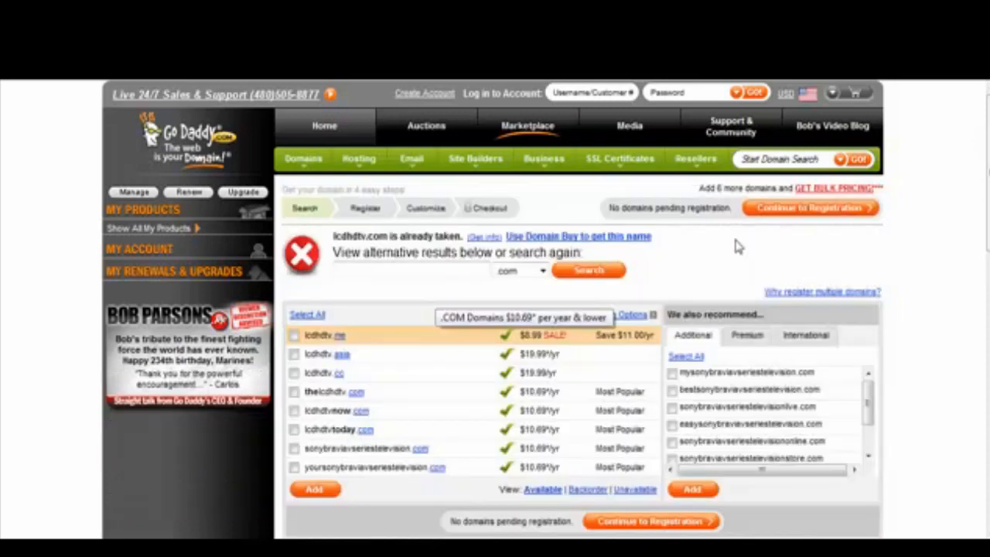
# - Review the alternative domain names GoDaddy suggests in place of lcdhdtv.com
pyautogui.scroll(-3, 975, 215)
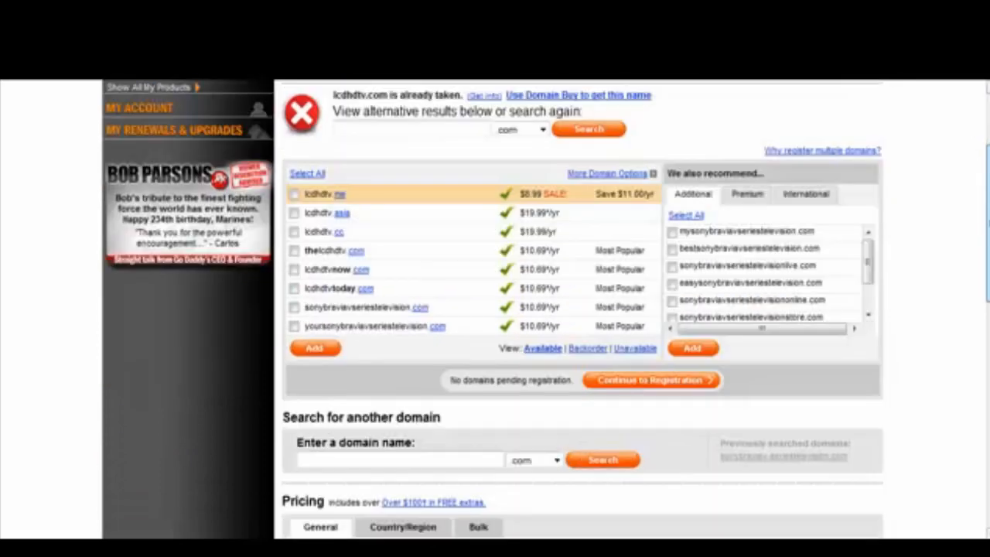
pyautogui.moveTo(868, 261); pyautogui.dragTo(855, 206)
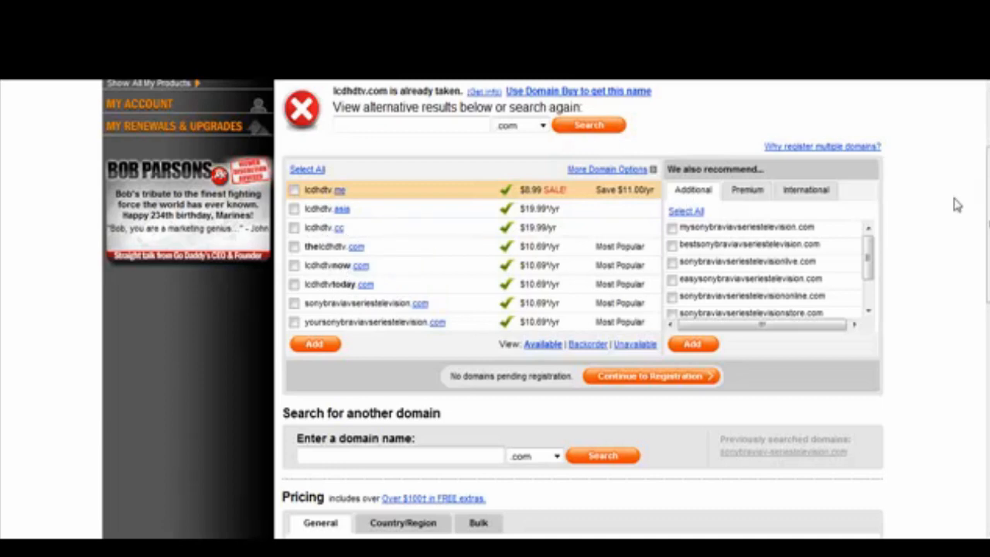
pyautogui.scroll(3, 966, 139)
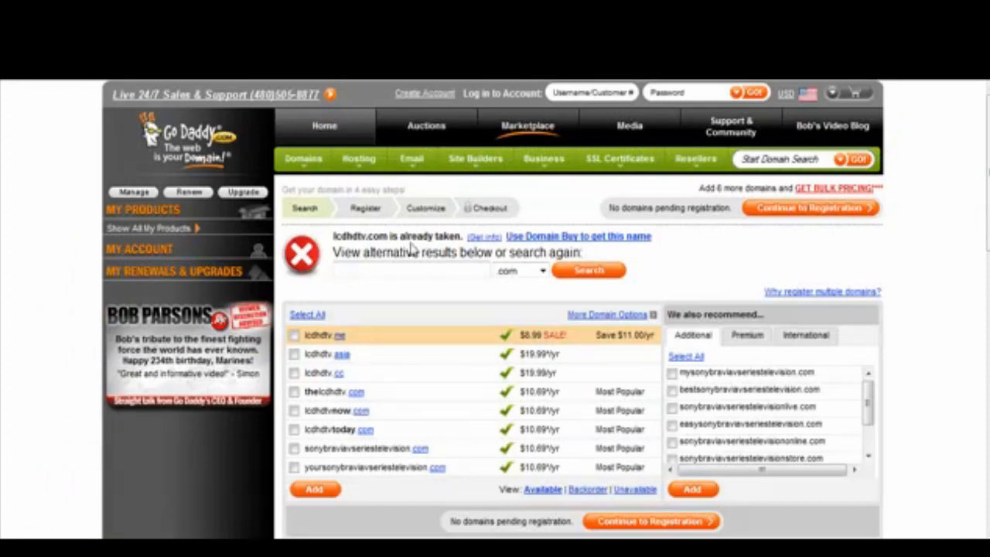
pyautogui.click(425, 270)
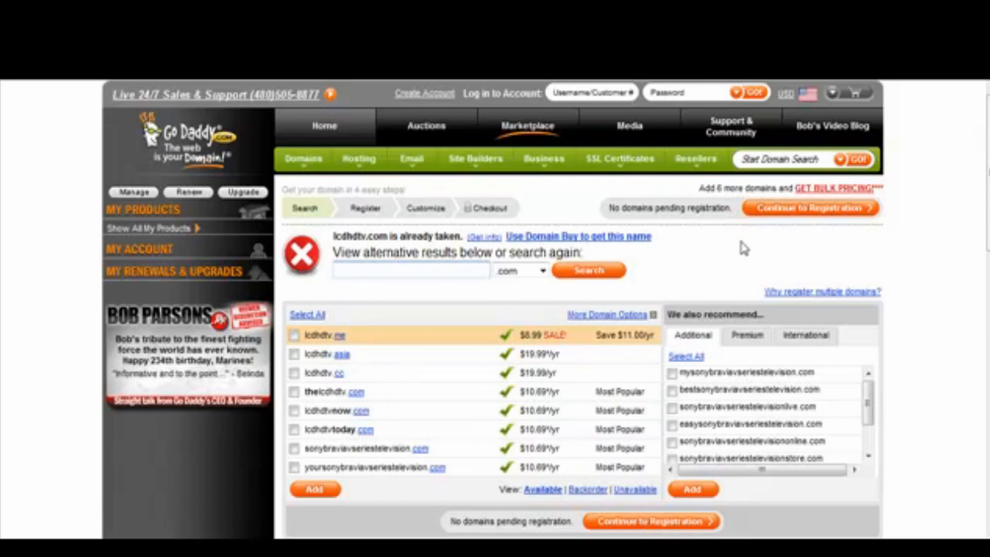
# - Open GoDaddy's form for creating a new customer account and look at its contact information fields
pyautogui.click(416, 94)
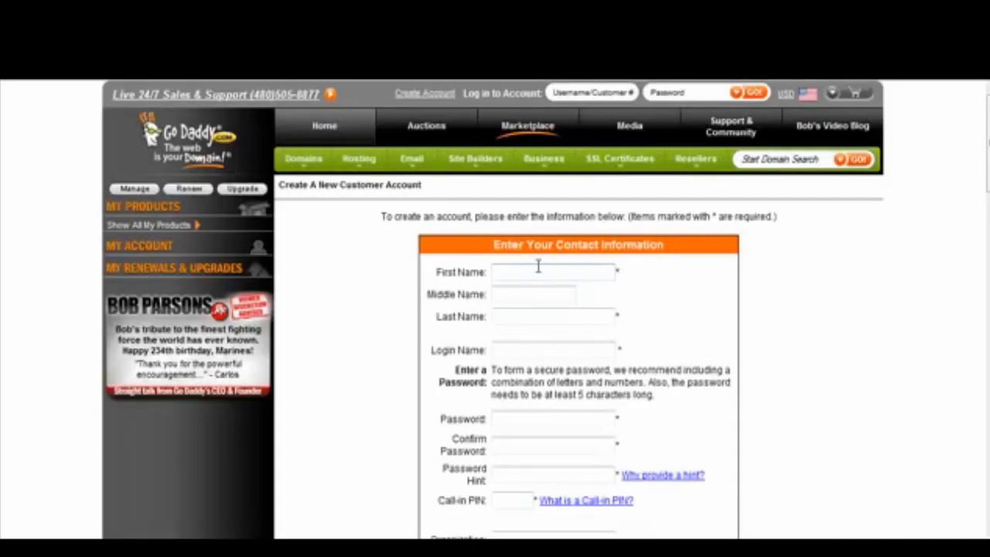
pyautogui.click(540, 266)
pyautogui.moveTo(988, 155)
pyautogui.mouseDown()
pyautogui.moveTo(988, 168)
pyautogui.moveTo(987, 151)
pyautogui.mouseUp()
# - Check the signed-in greeting on GoDaddy's domain search page and look over the available domain services
pyautogui.moveTo(301, 163)
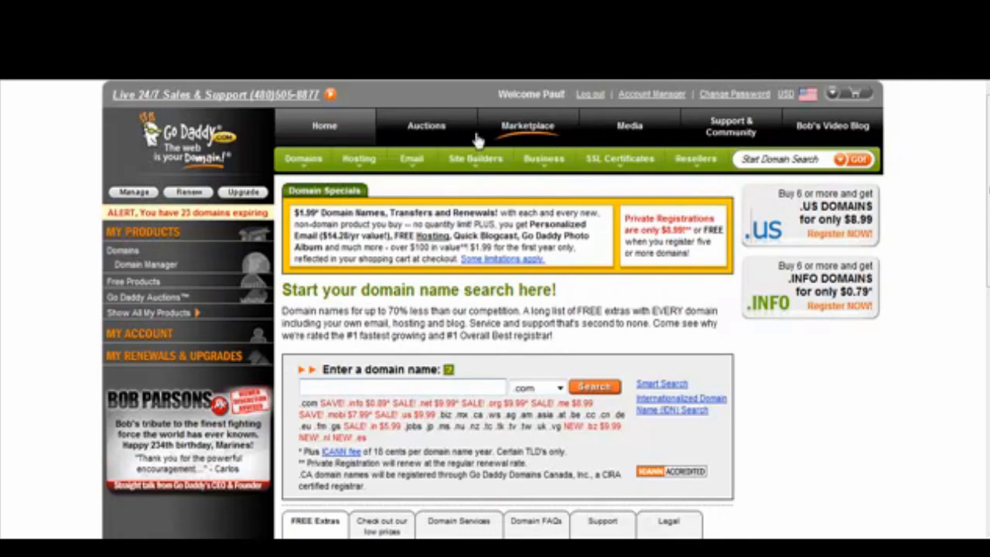
pyautogui.moveTo(499, 96); pyautogui.dragTo(547, 94)
pyautogui.click(568, 96)
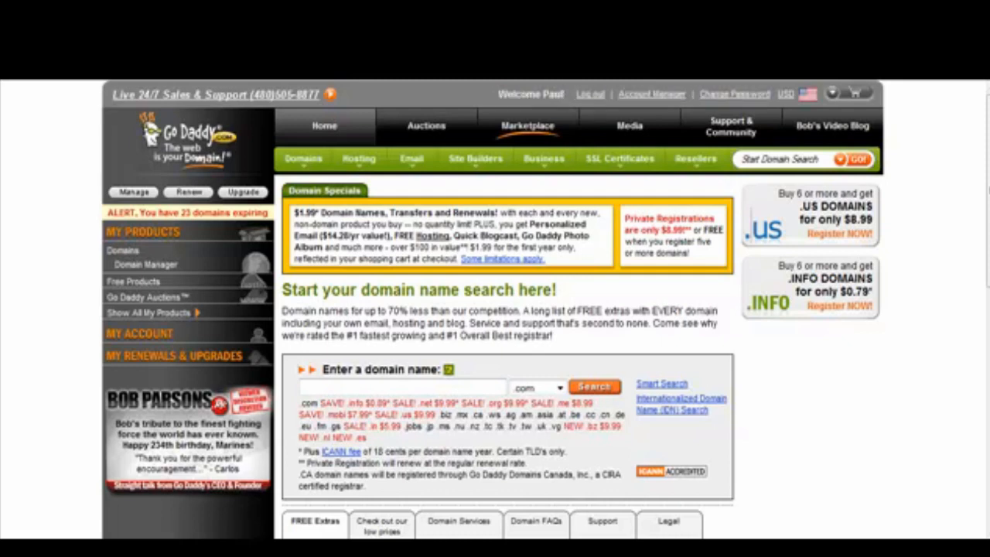
pyautogui.click(358, 388)
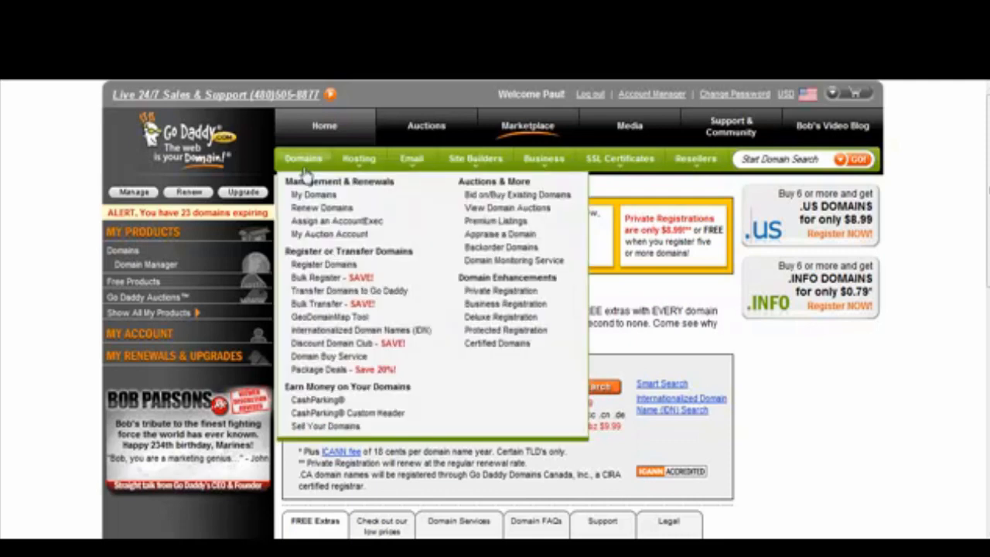
pyautogui.moveTo(303, 169)
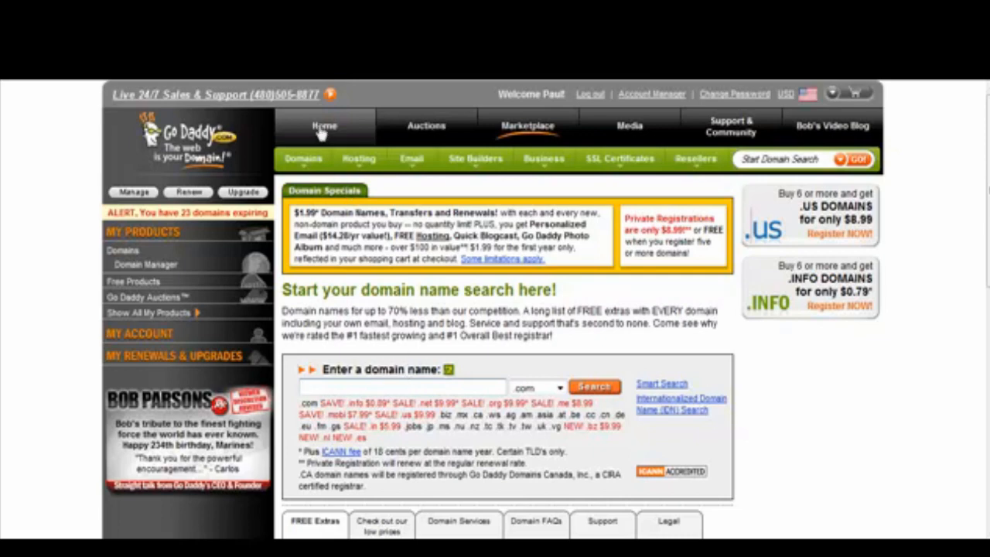
# - Search for the .com domain "SonyBRAVIAVSeriestelevision", entered without spaces or the hyphen
pyautogui.write('Sony BRAVIA\tSony BRAVIA V-Series')
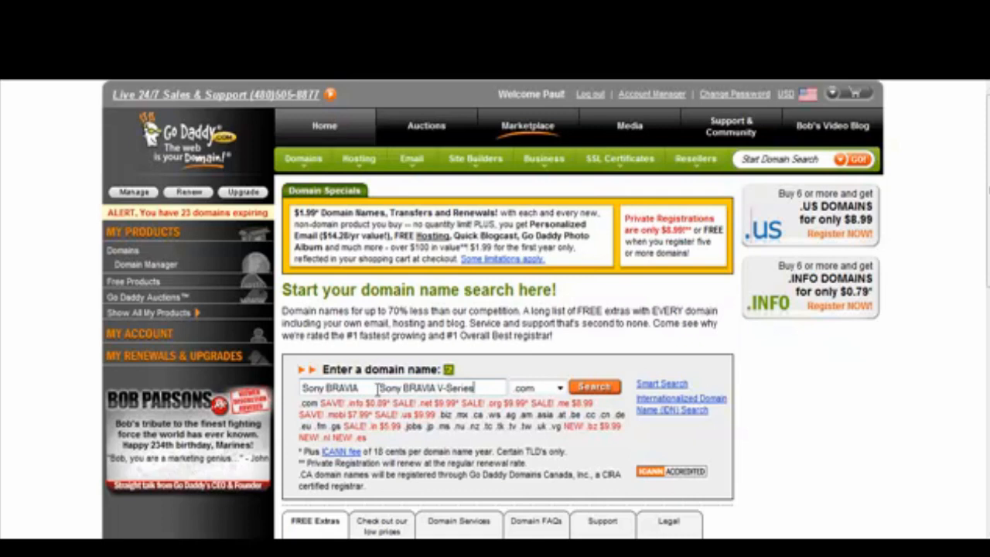
pyautogui.moveTo(378, 389); pyautogui.dragTo(281, 380)
pyautogui.press('BackSpace')
pyautogui.press('Delete')
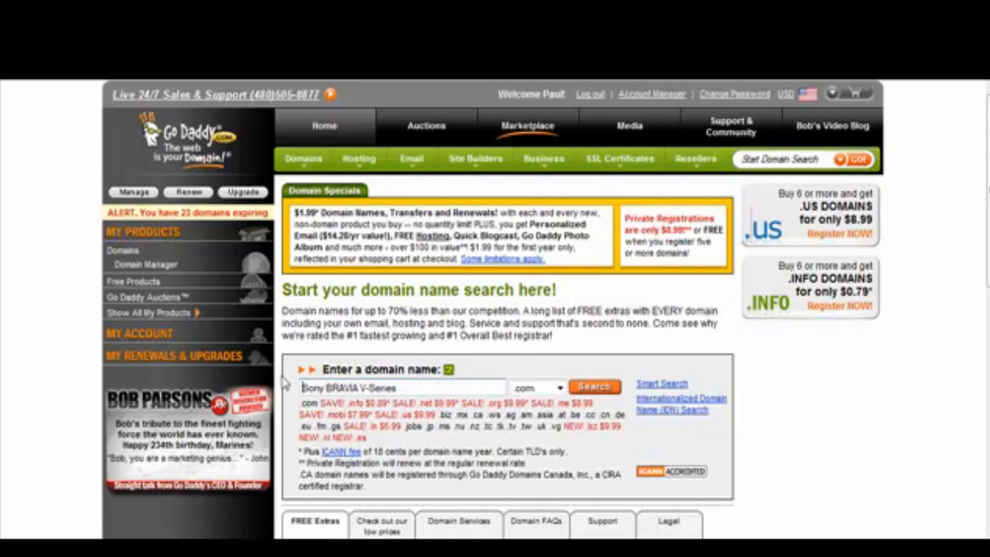
pyautogui.press('BackSpace')
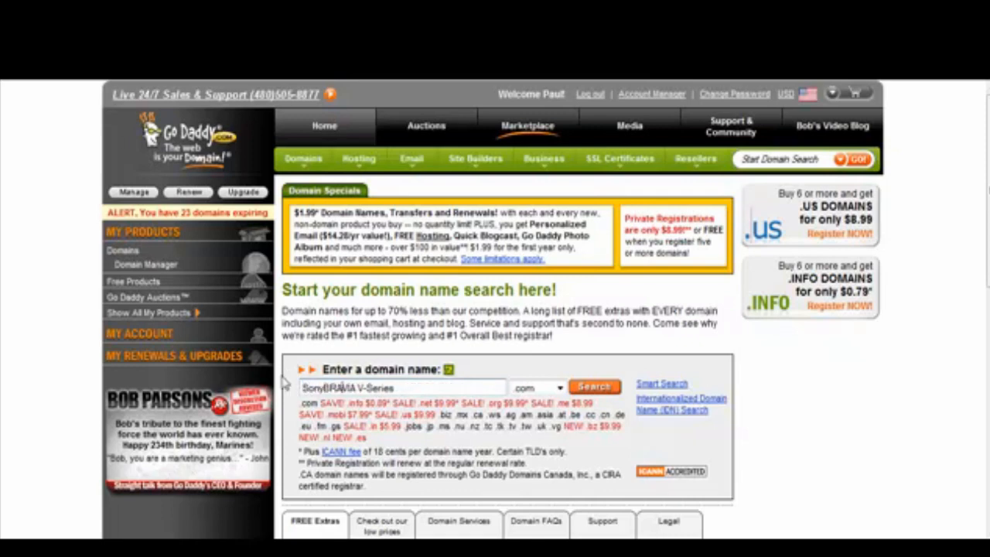
pyautogui.press('Delete')
pyautogui.press('Delete')
pyautogui.write('tv')
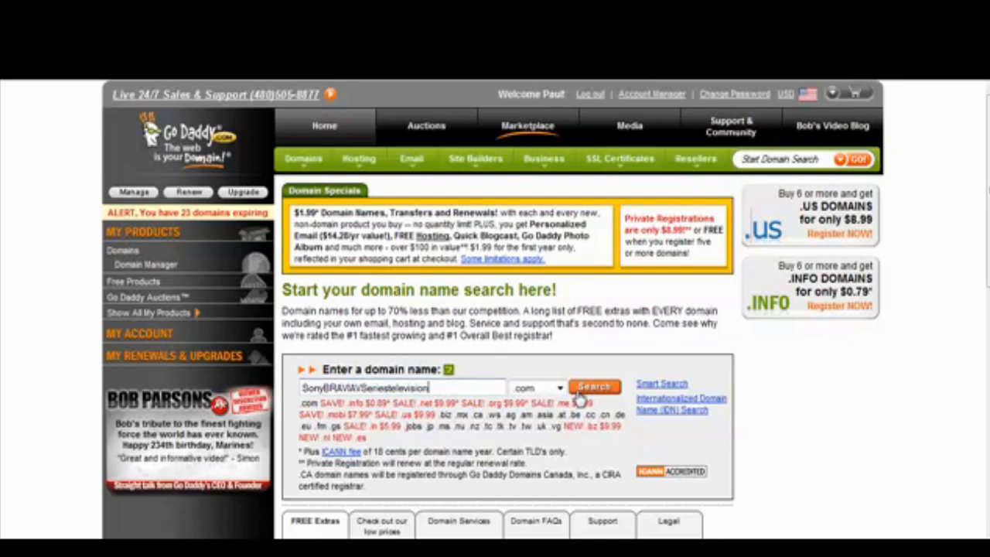
pyautogui.click(581, 388)
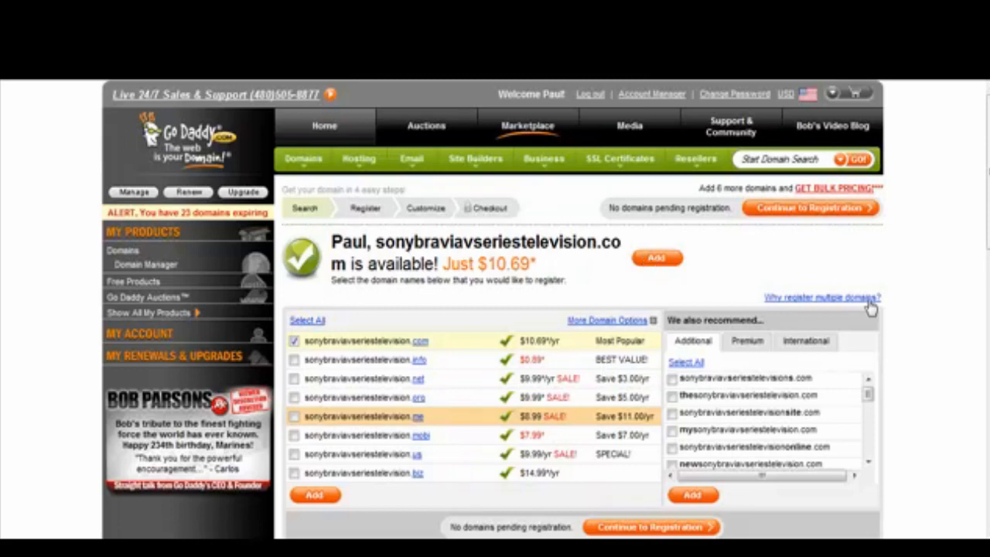
# - Add sonybraviavseriestelevision.com for registration, continue to registration and decline the offer of matching domain variations
pyautogui.moveTo(866, 306)
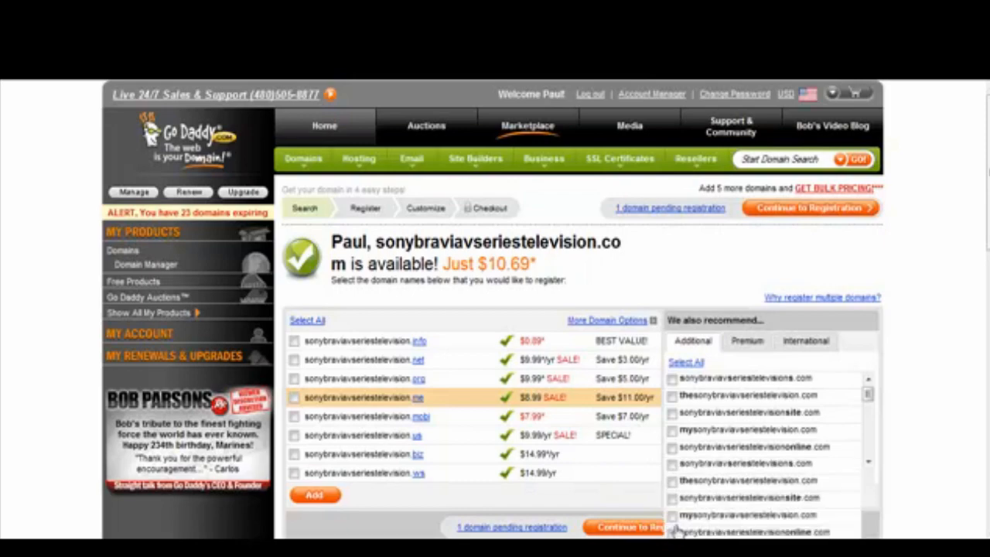
pyautogui.click(675, 527)
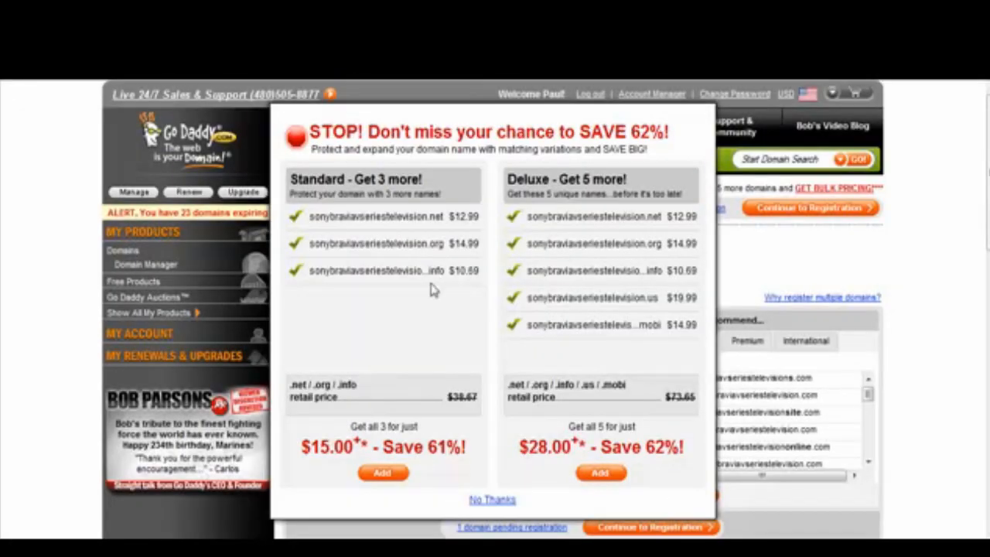
pyautogui.click(490, 500)
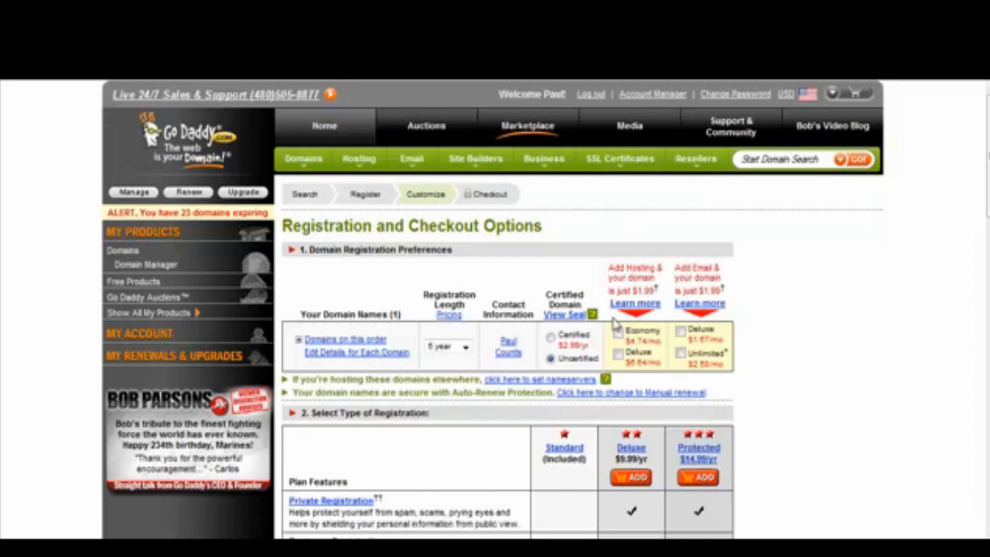
# - Set the registration length to 1 year and expand the domains on this order
pyautogui.click(464, 347)
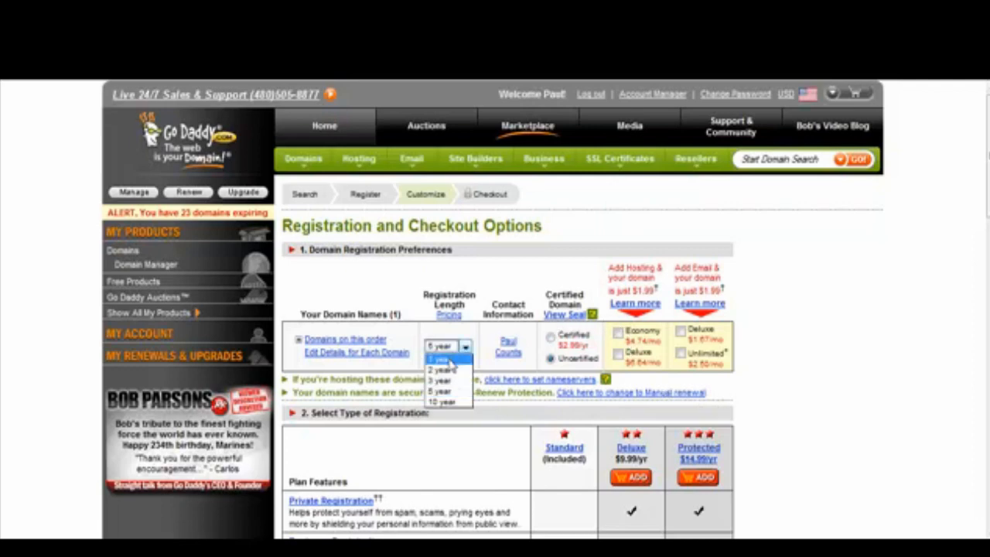
pyautogui.click(441, 359)
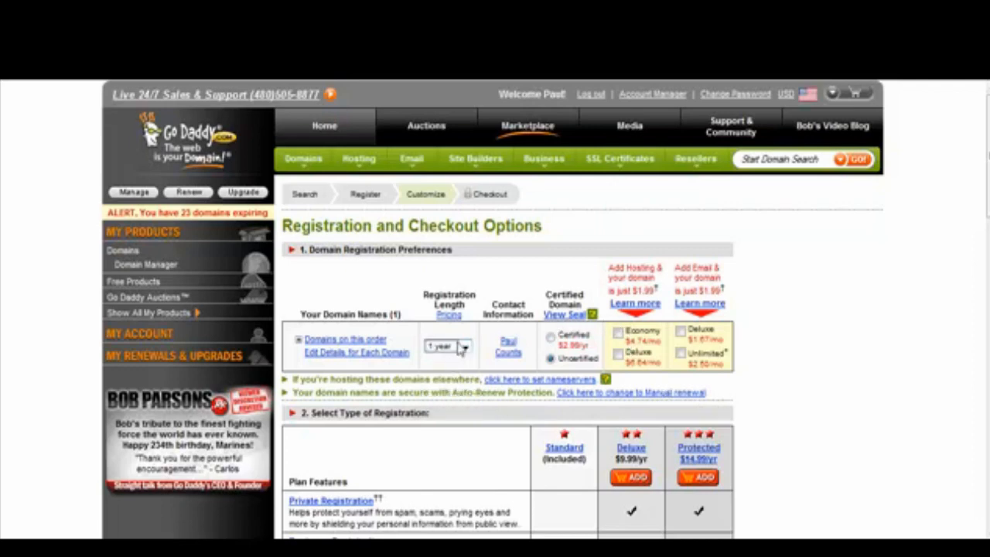
pyautogui.click(300, 341)
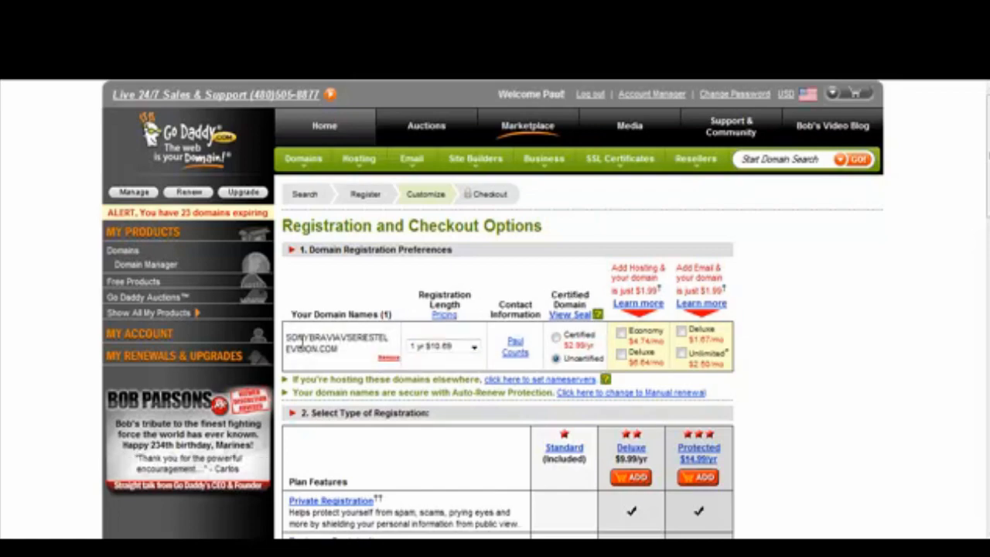
# - Choose "No thanks. I'm ready to checkout." without adding any extras and continue to the shopping cart
pyautogui.scroll(-6, 696, 310)
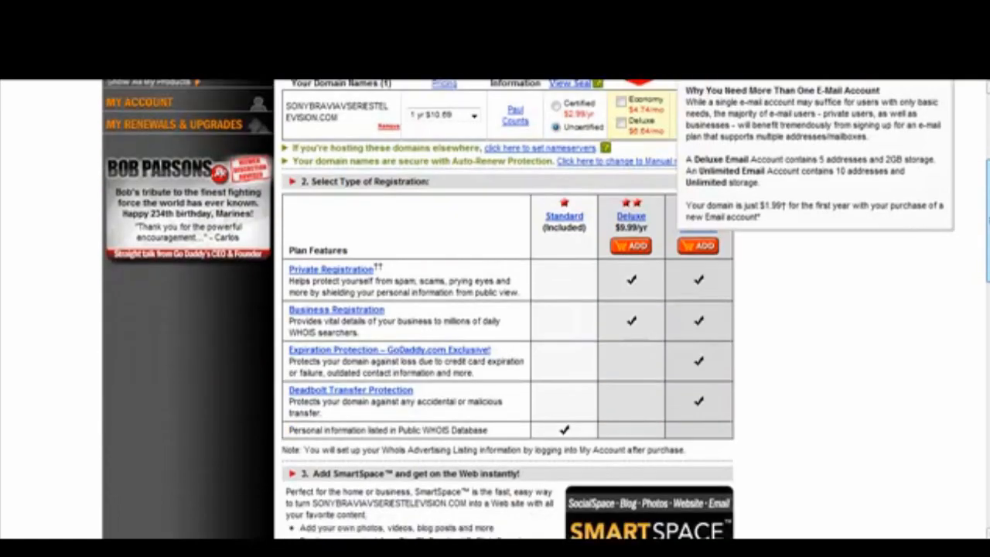
pyautogui.scroll(-2, 510, 347)
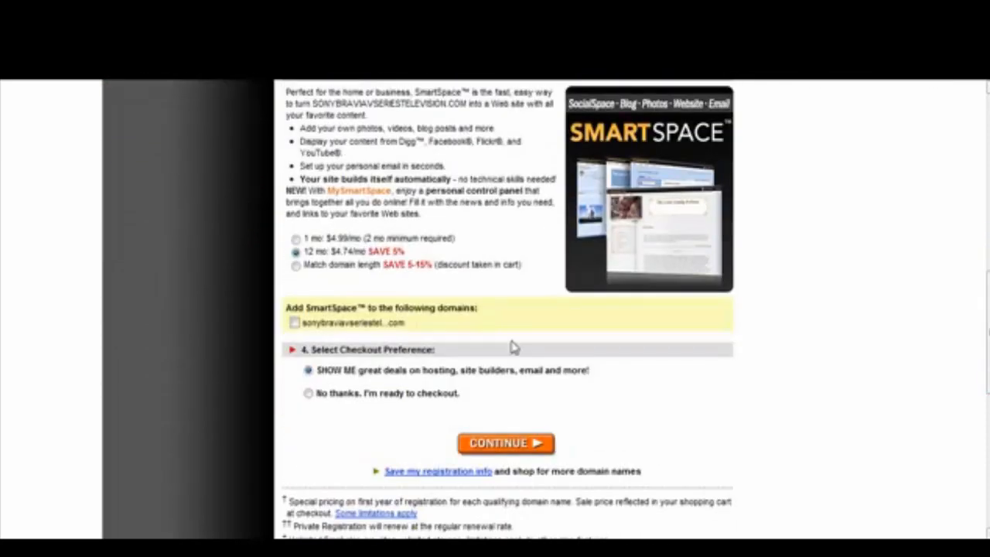
pyautogui.click(309, 393)
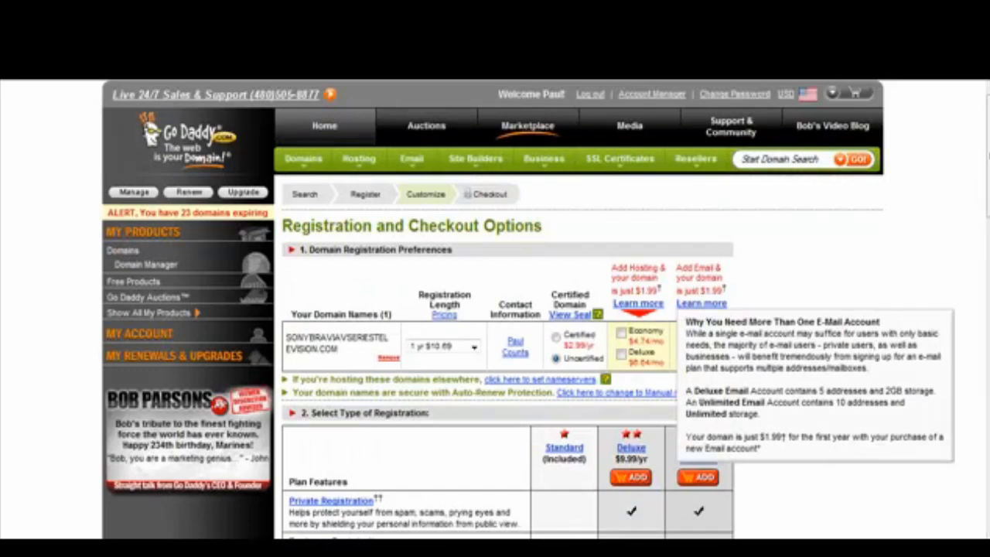
pyautogui.scroll(-10, 931, 298)
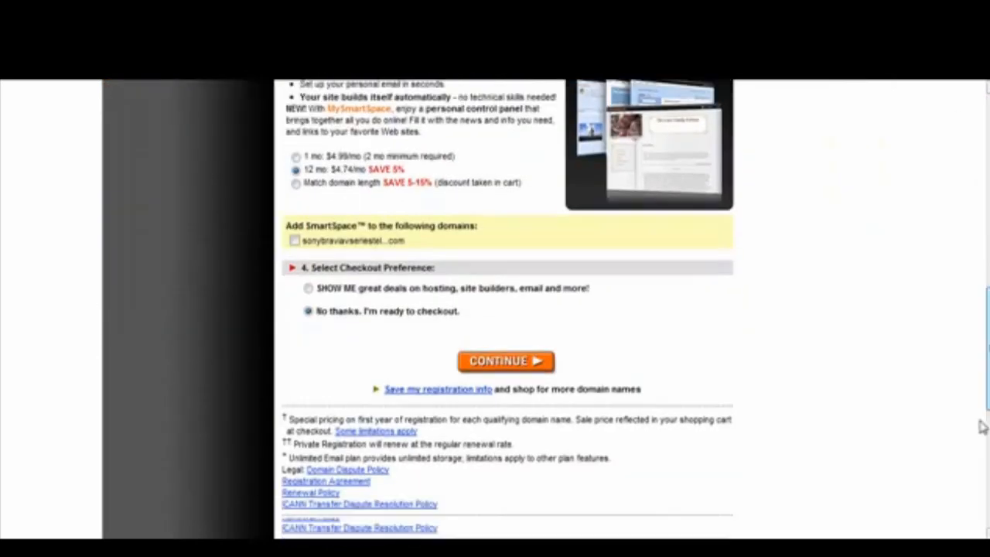
pyautogui.scroll(-2, 982, 428)
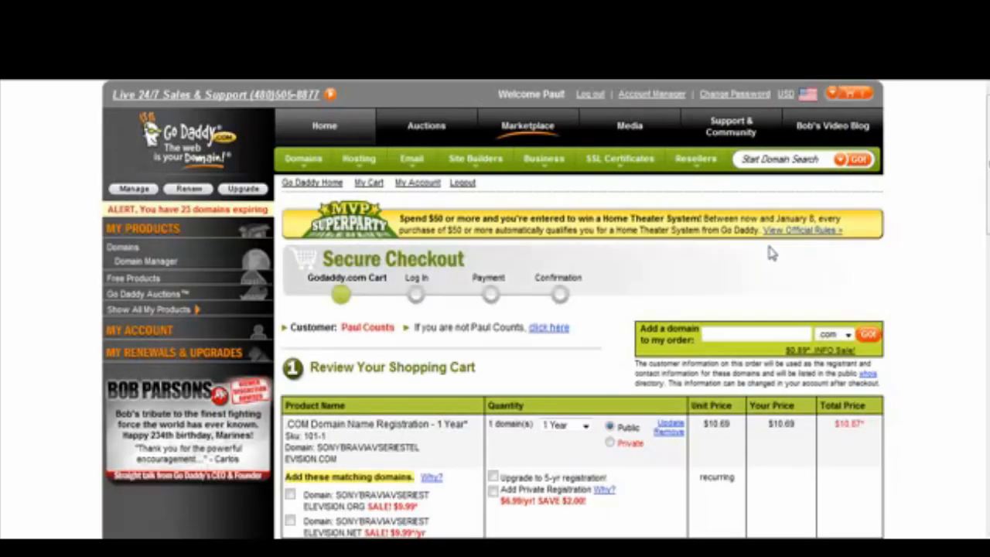
# - Agree to the Universal Terms of Service and the Domain Registration Agreement, keeping Credit Card as payment method, and continue with checkout
pyautogui.scroll(-3, 424, 297)
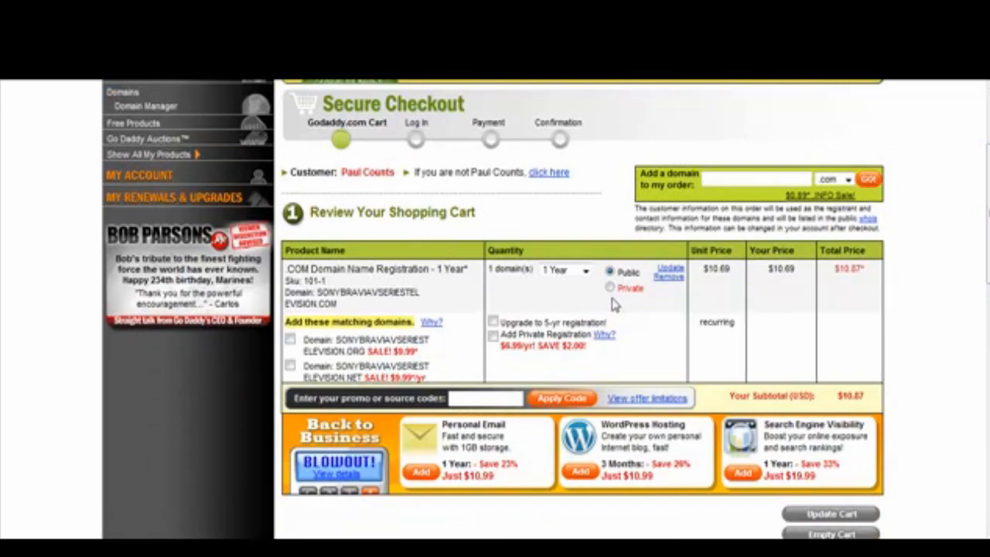
pyautogui.scroll(-1, 583, 292)
pyautogui.scroll(-5, 327, 264)
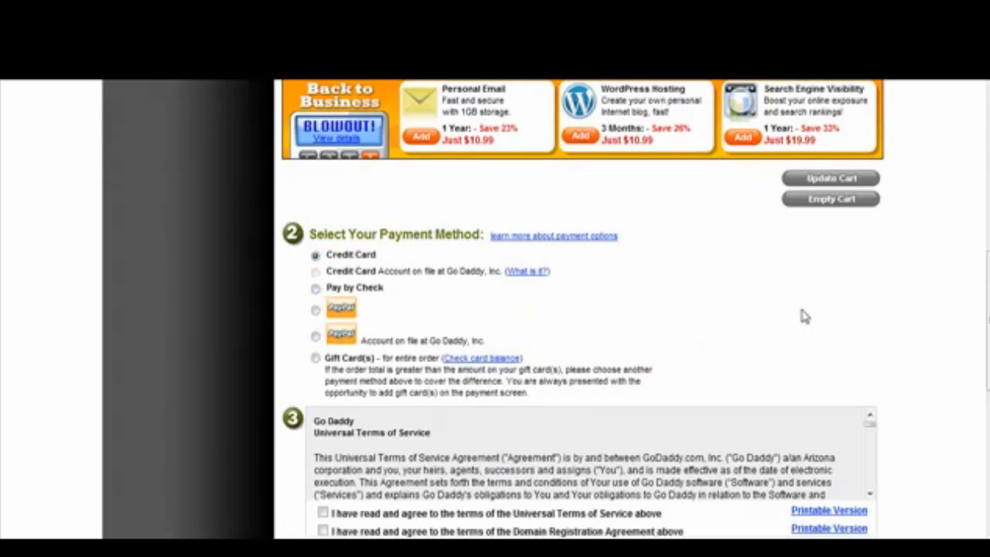
pyautogui.scroll(-3, 804, 316)
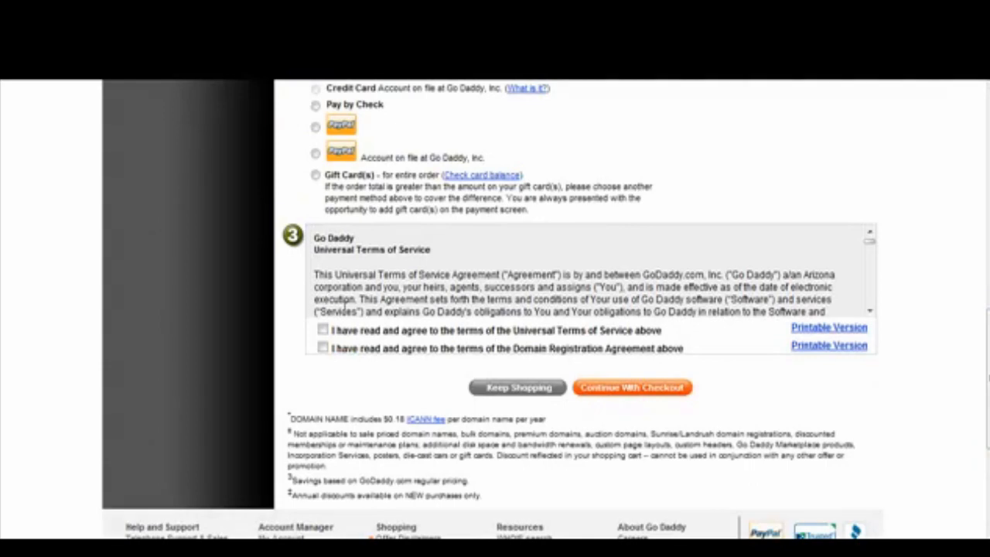
pyautogui.click(323, 329)
pyautogui.click(322, 348)
pyautogui.scroll(5, 464, 261)
pyautogui.scroll(-4, 465, 261)
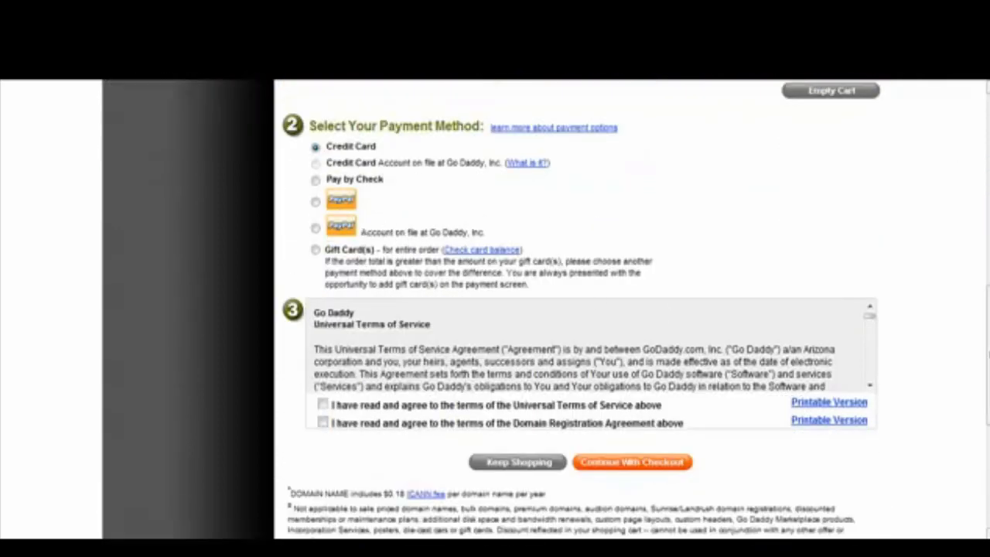
pyautogui.scroll(-3, 697, 350)
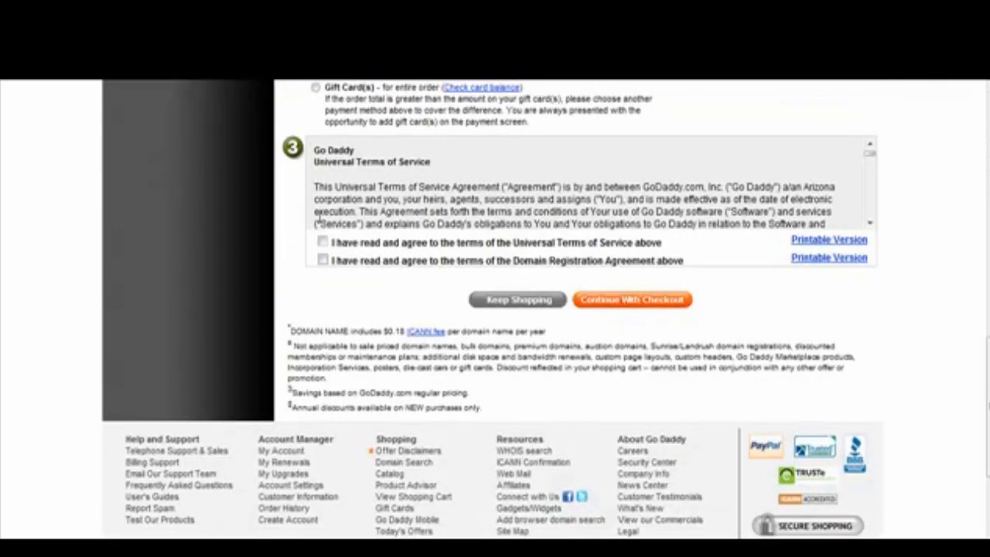
pyautogui.click(323, 241)
pyautogui.click(322, 260)
pyautogui.click(618, 307)
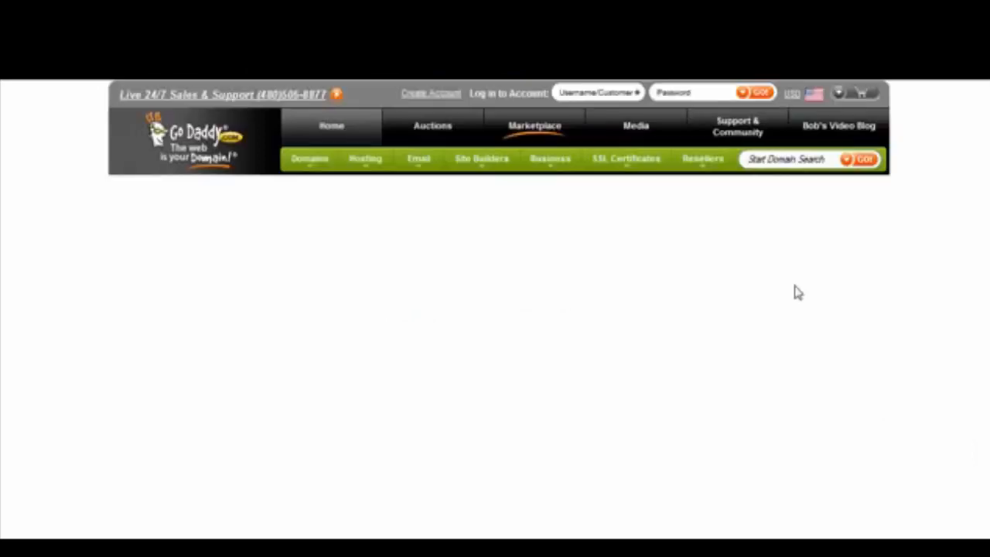
# - Look over the card number, card type and expiration date fields on the payment page without filling them in
pyautogui.scroll(-3, 922, 222)
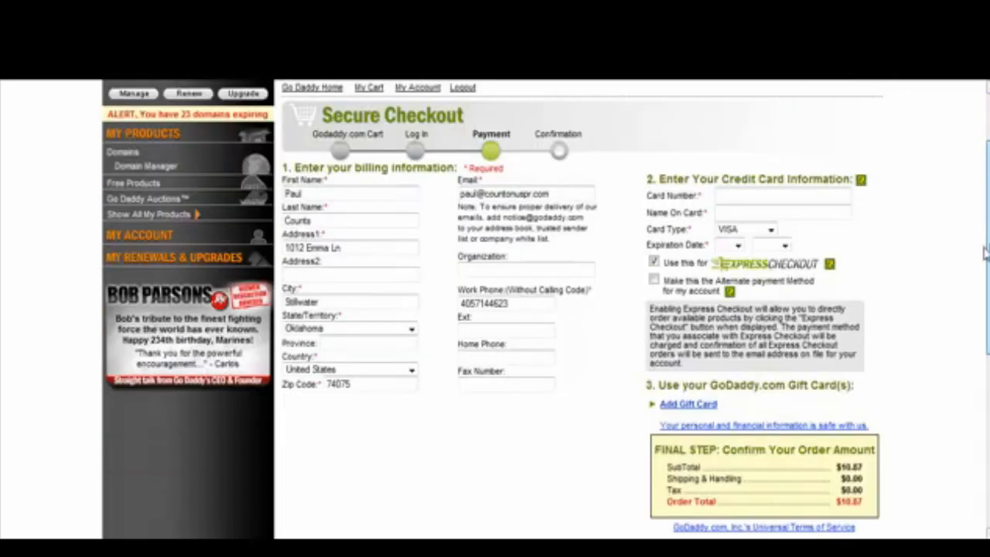
pyautogui.click(750, 192)
pyautogui.click(734, 224)
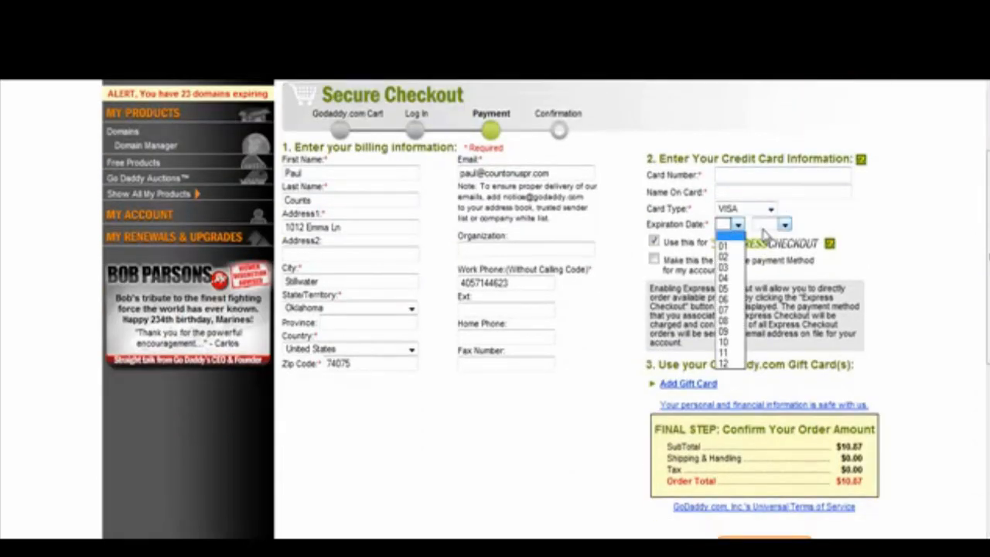
pyautogui.click(778, 225)
pyautogui.scroll(-3, 890, 244)
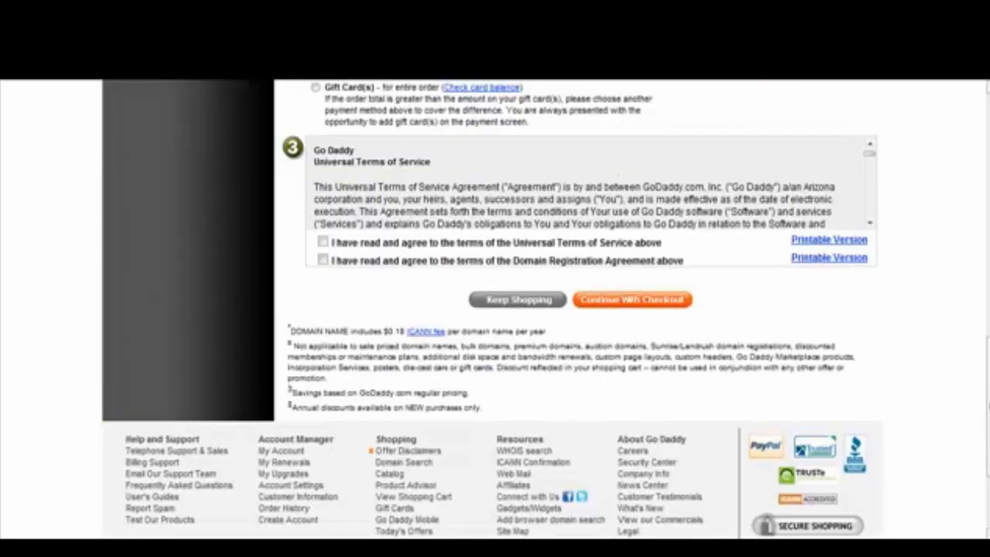
# - Leave the checkout and open the account's My Domains management page
pyautogui.scroll(10, 580, 309)
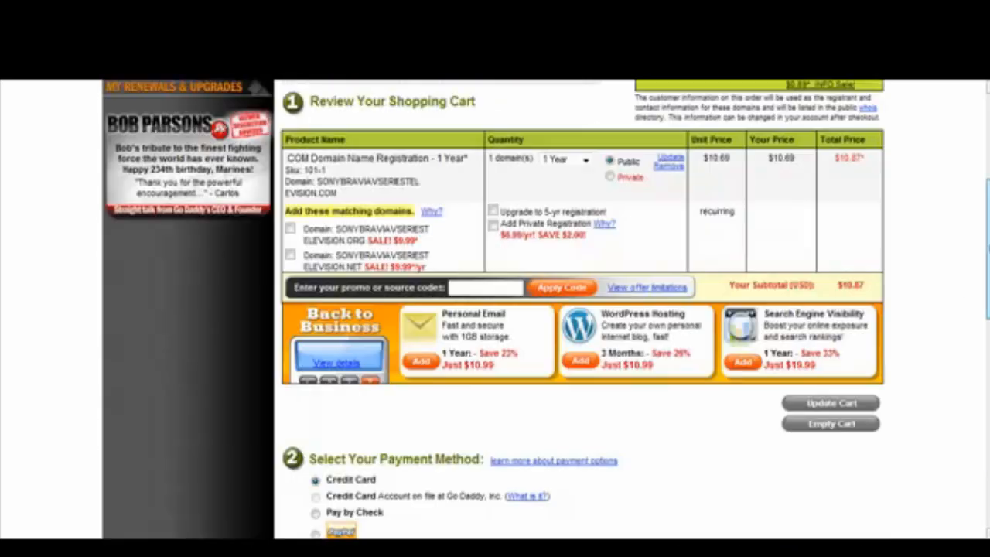
pyautogui.scroll(-3, 580, 310)
pyautogui.scroll(5, 580, 309)
pyautogui.scroll(4, 985, 101)
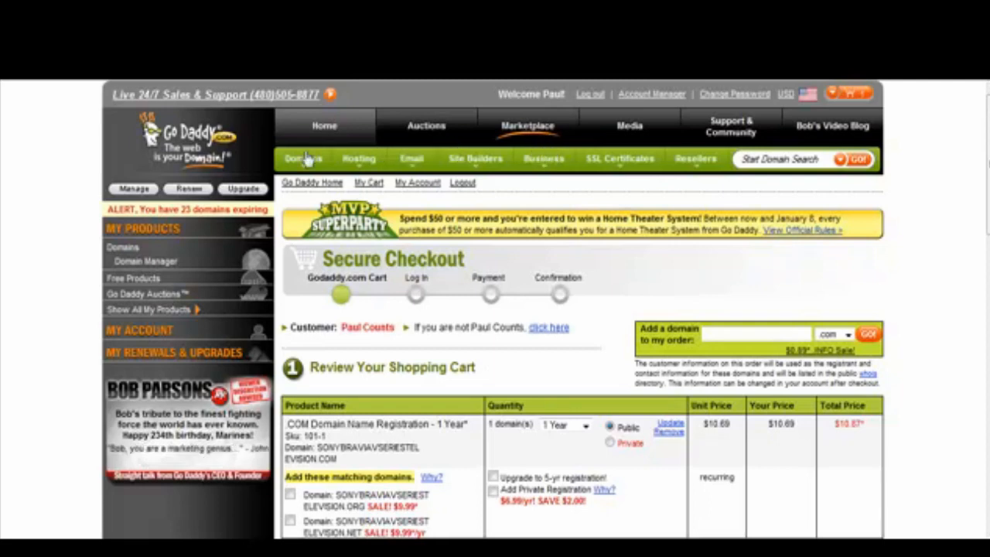
pyautogui.moveTo(307, 167)
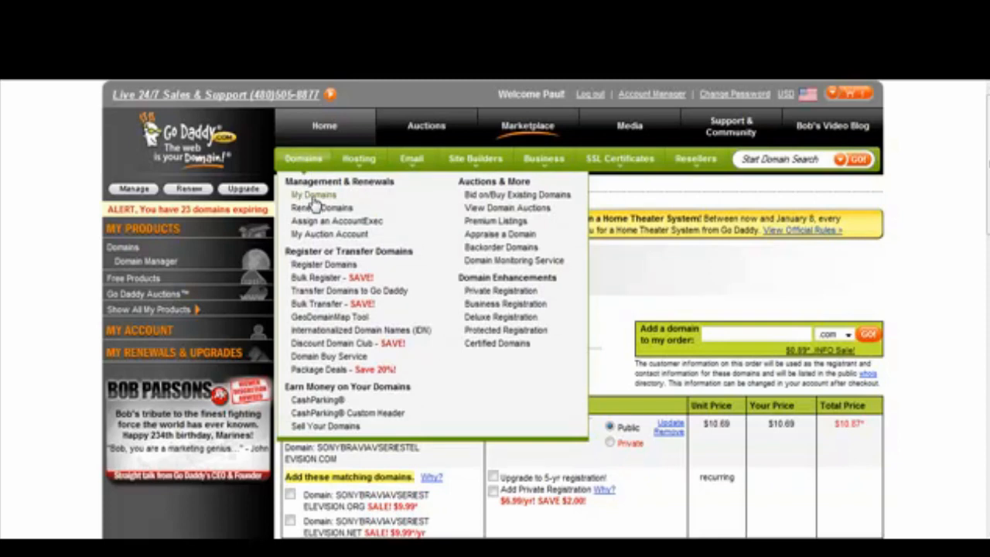
pyautogui.click(312, 198)
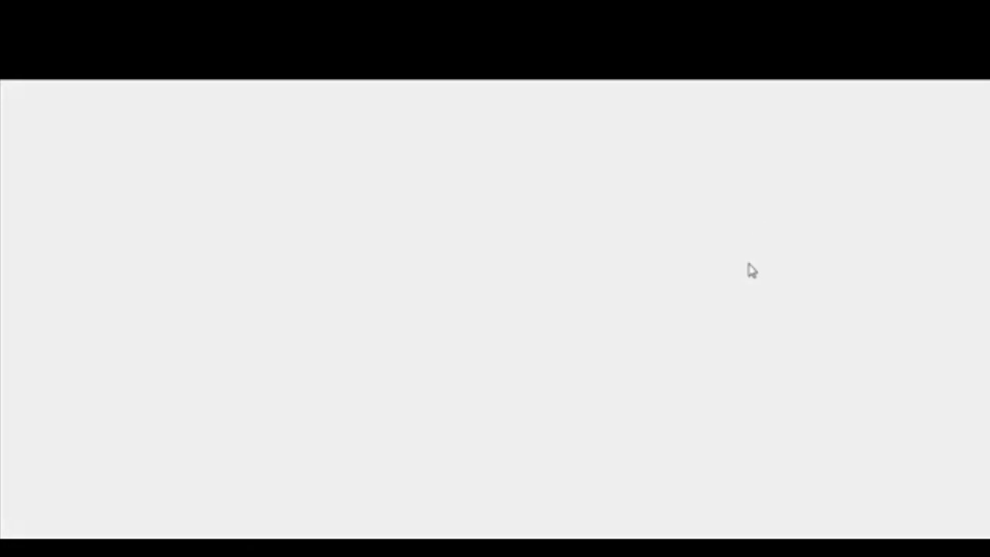